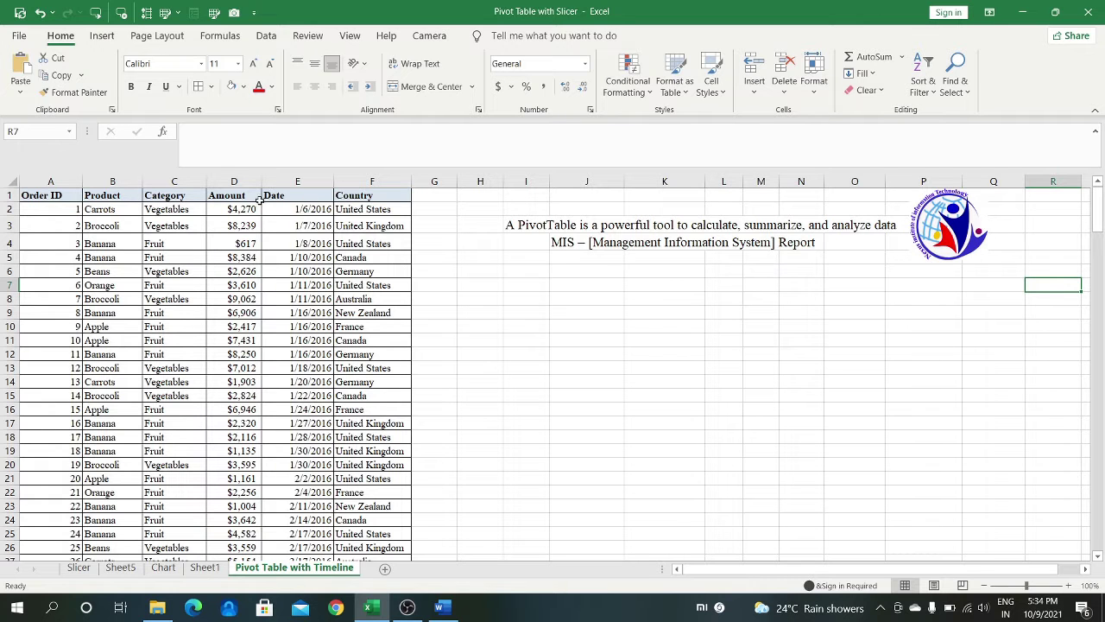
# Examine the order records down to the last row, along with the Order ID, Product and Category column headings
pyautogui.scroll(-11, 367, 275)
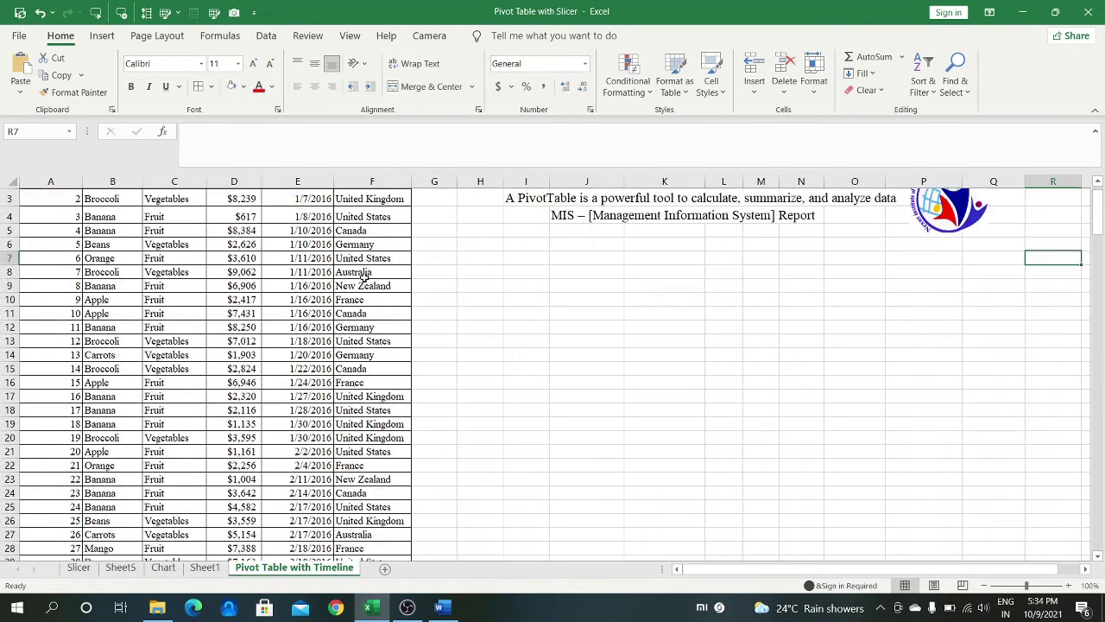
pyautogui.scroll(-20, 366, 278)
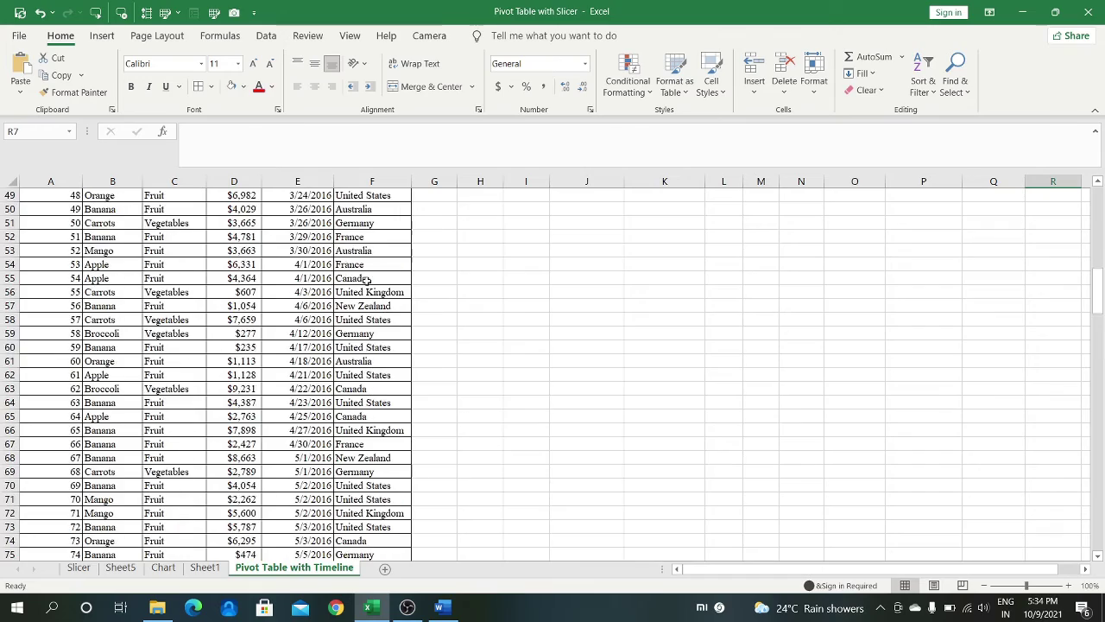
pyautogui.scroll(-20, 368, 291)
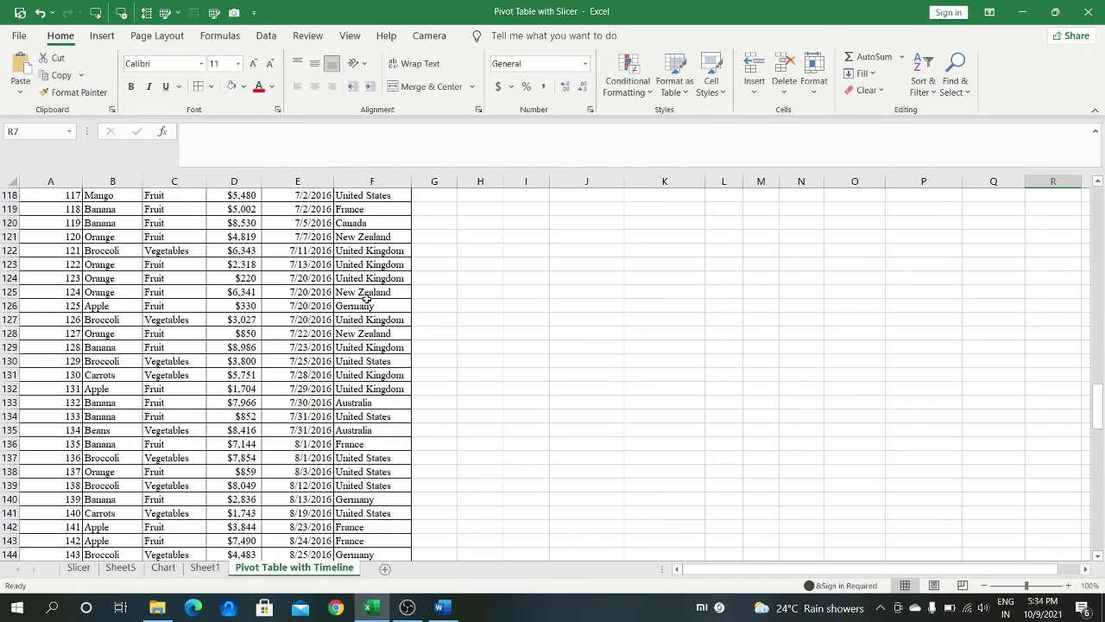
pyautogui.scroll(-10, 369, 300)
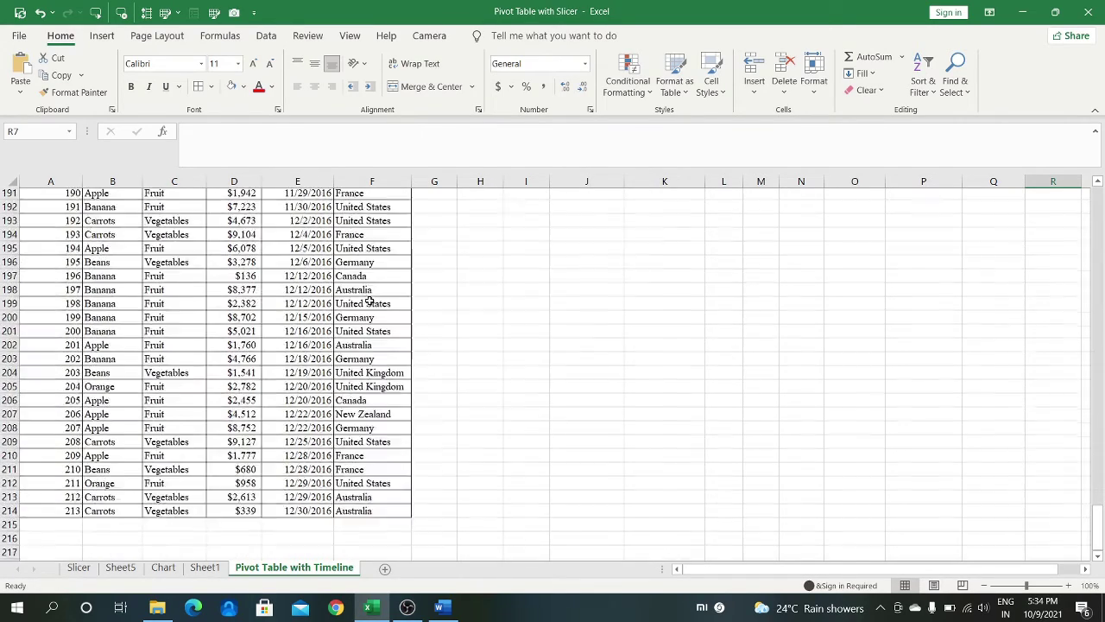
pyautogui.scroll(20, 350, 320)
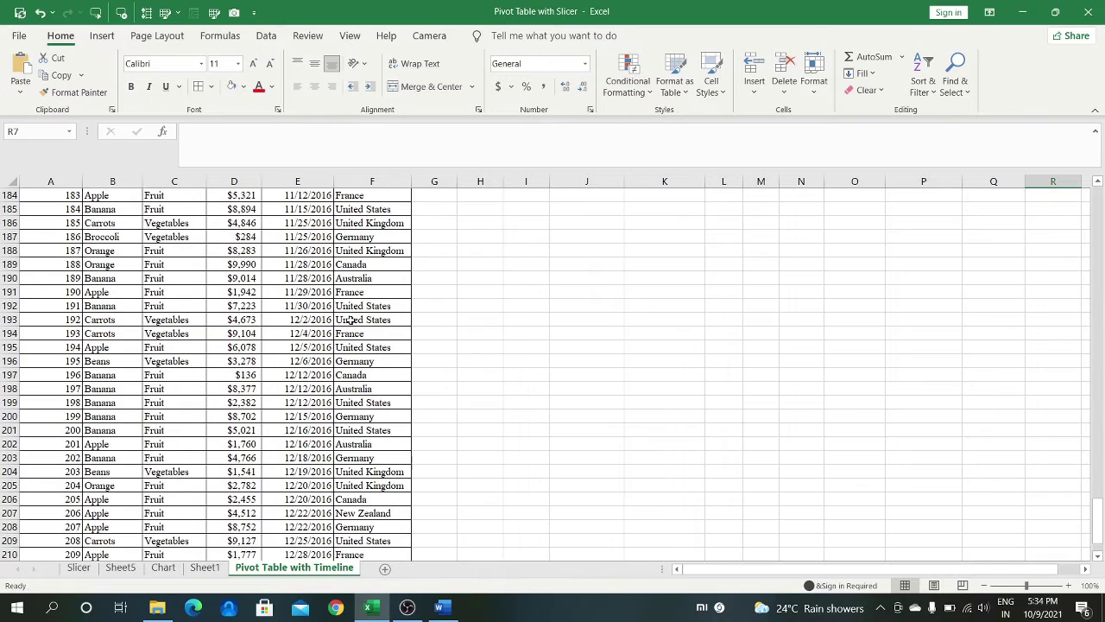
pyautogui.scroll(11, 350, 320)
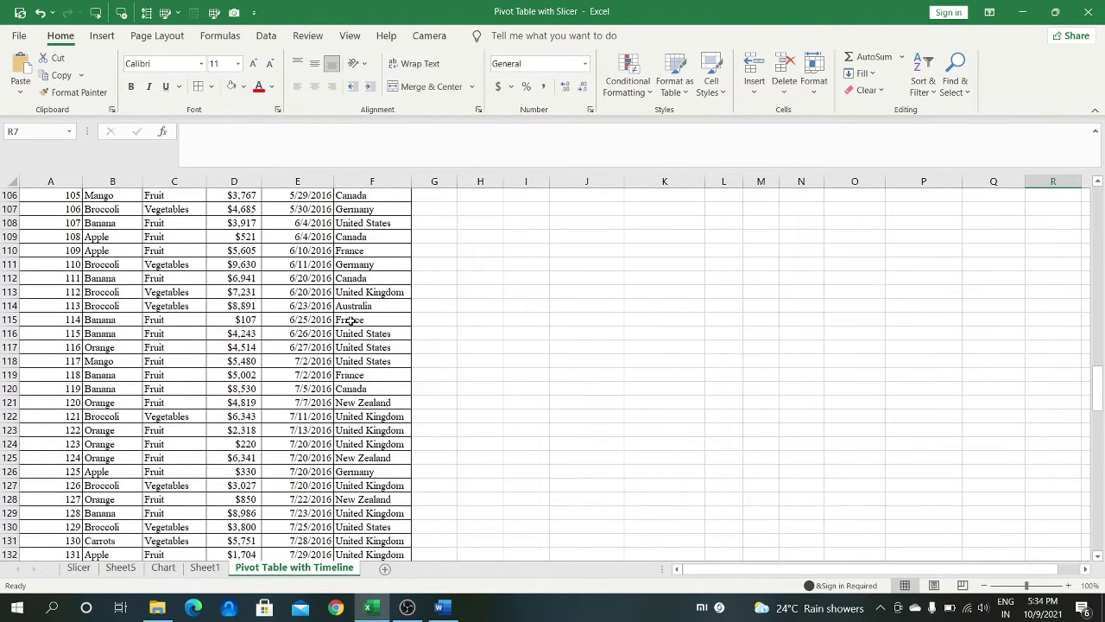
pyautogui.scroll(16, 350, 321)
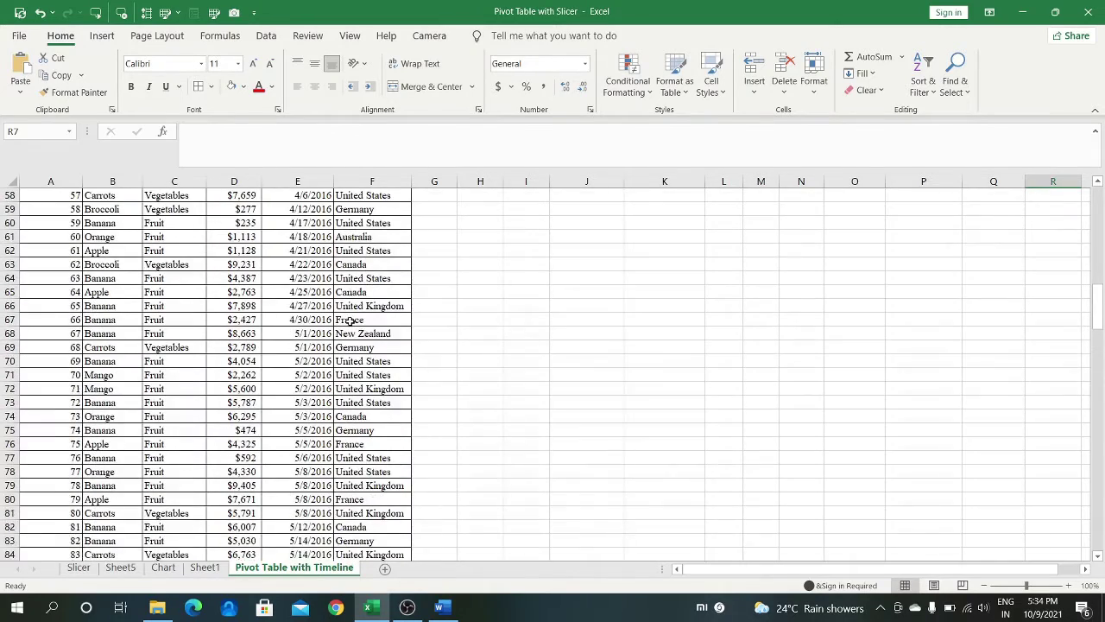
pyautogui.scroll(15, 350, 320)
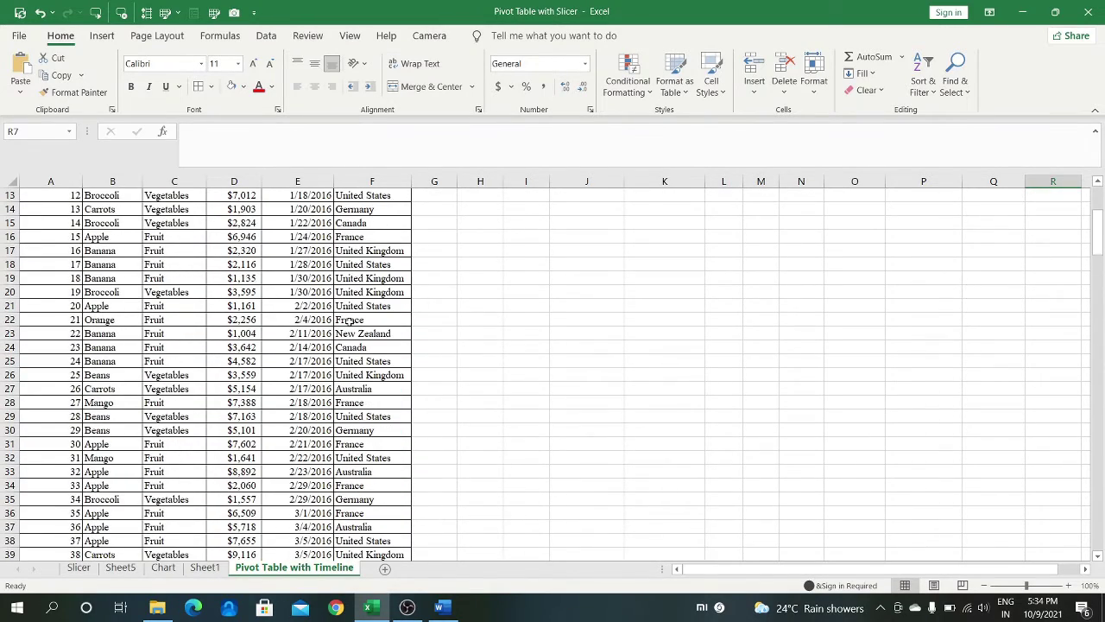
pyautogui.scroll(4, 351, 320)
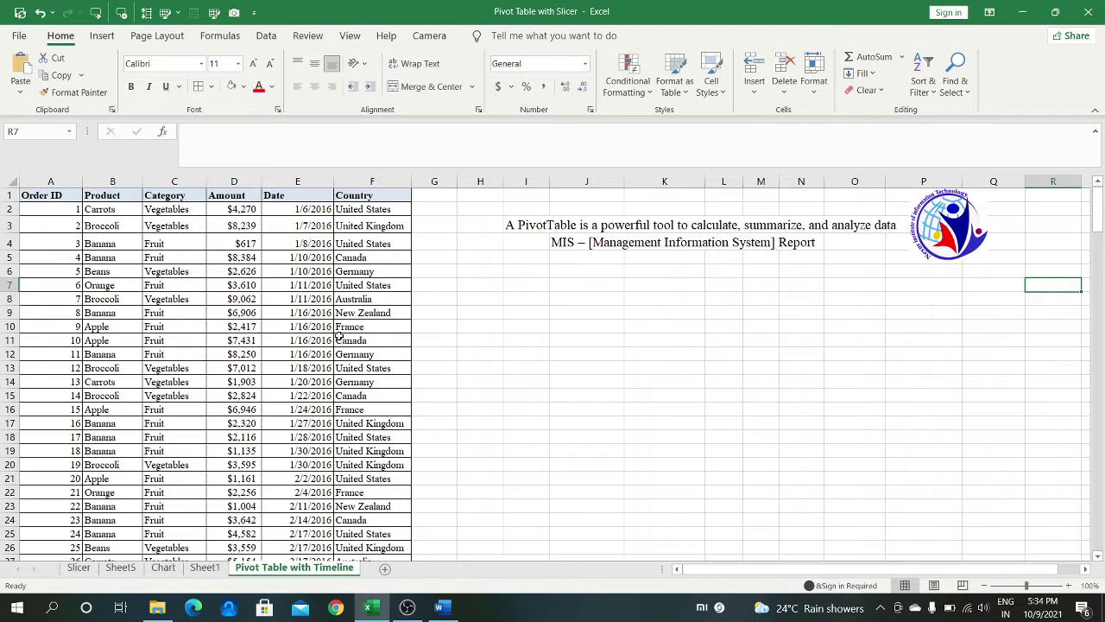
pyautogui.scroll(-3, 340, 336)
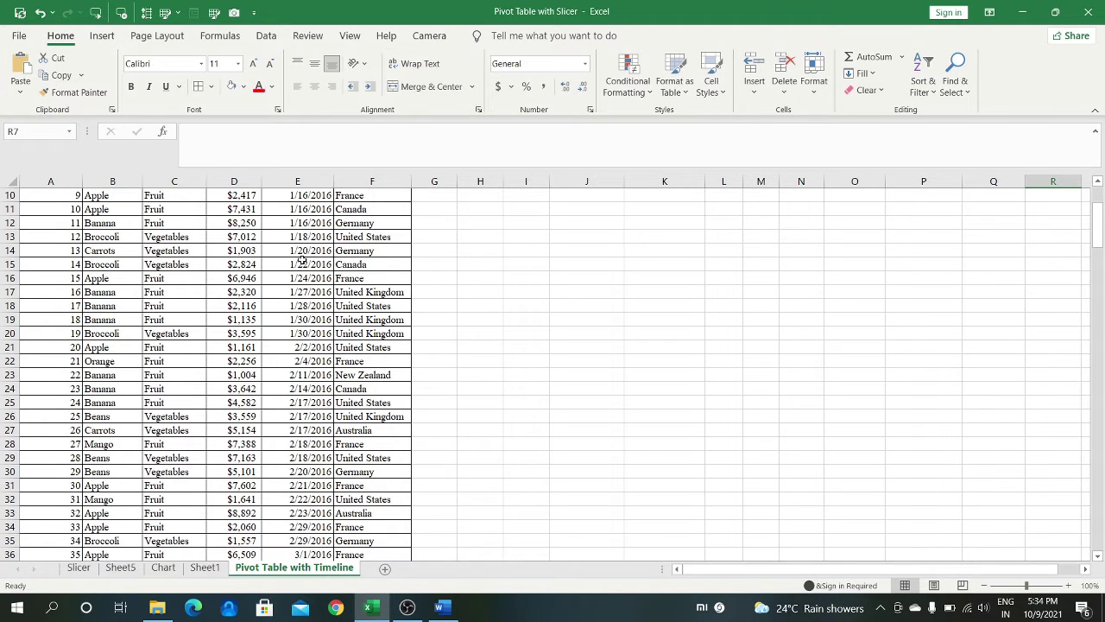
pyautogui.scroll(-5, 303, 354)
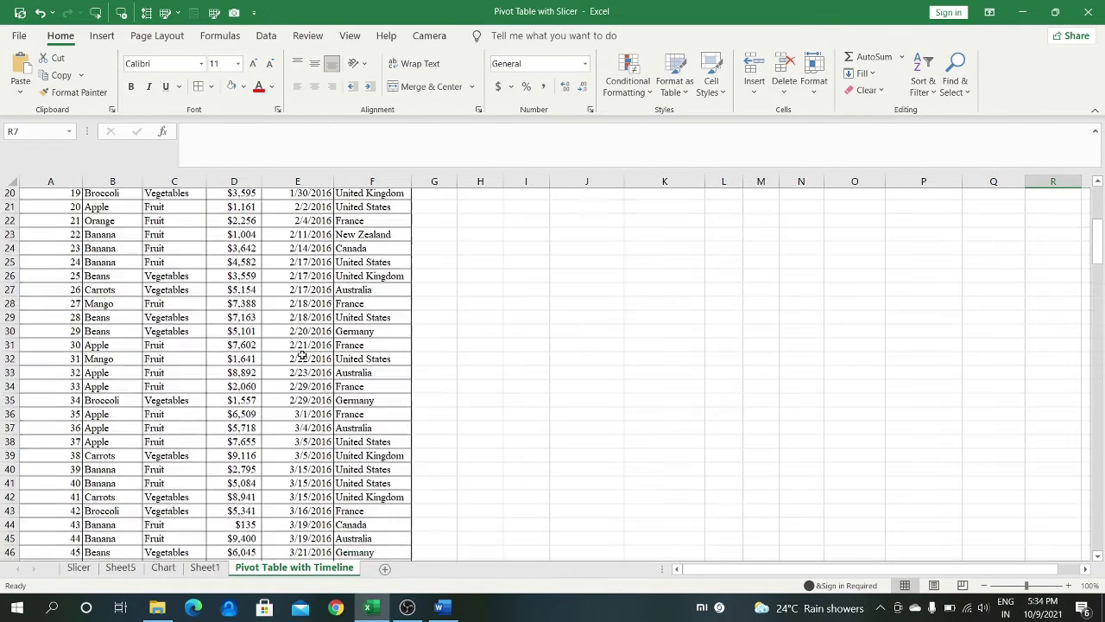
pyautogui.scroll(8, 303, 367)
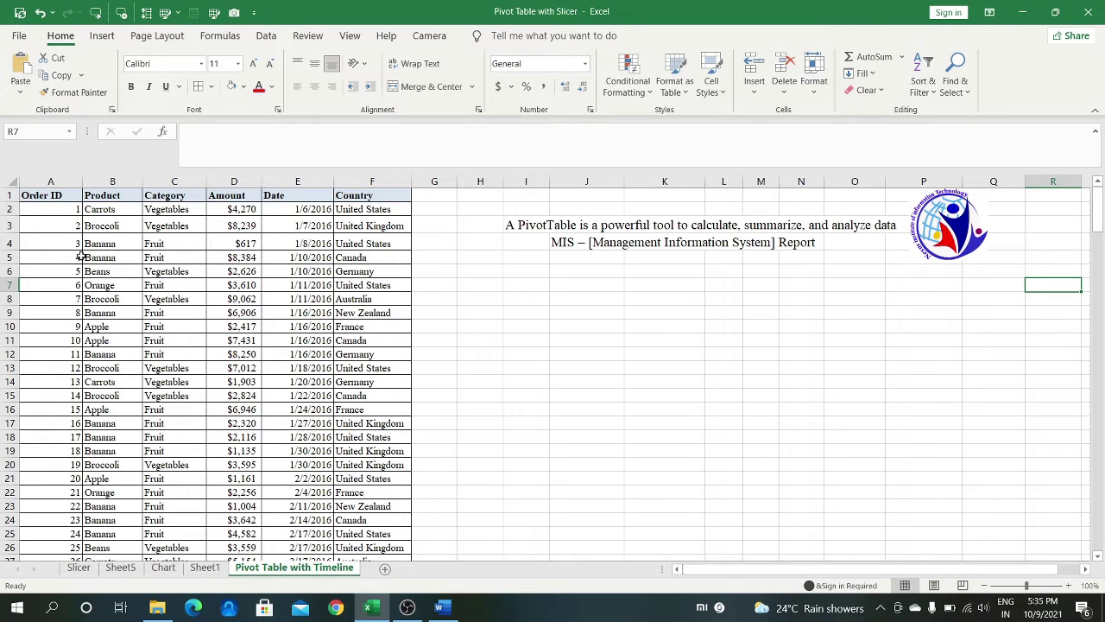
pyautogui.click(53, 197)
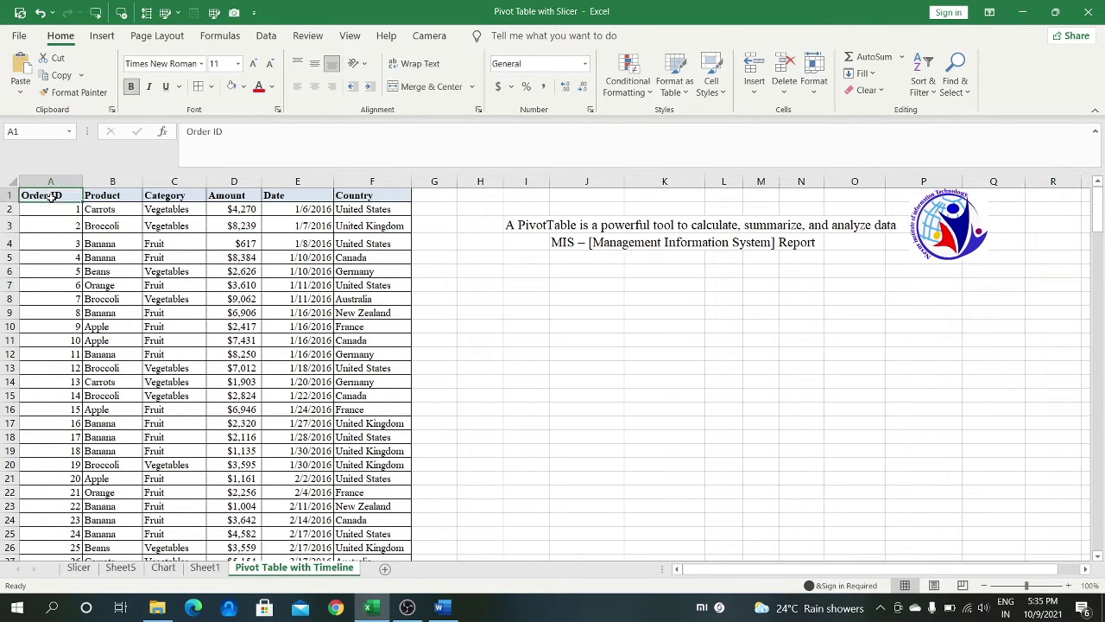
pyautogui.click(117, 197)
pyautogui.click(178, 196)
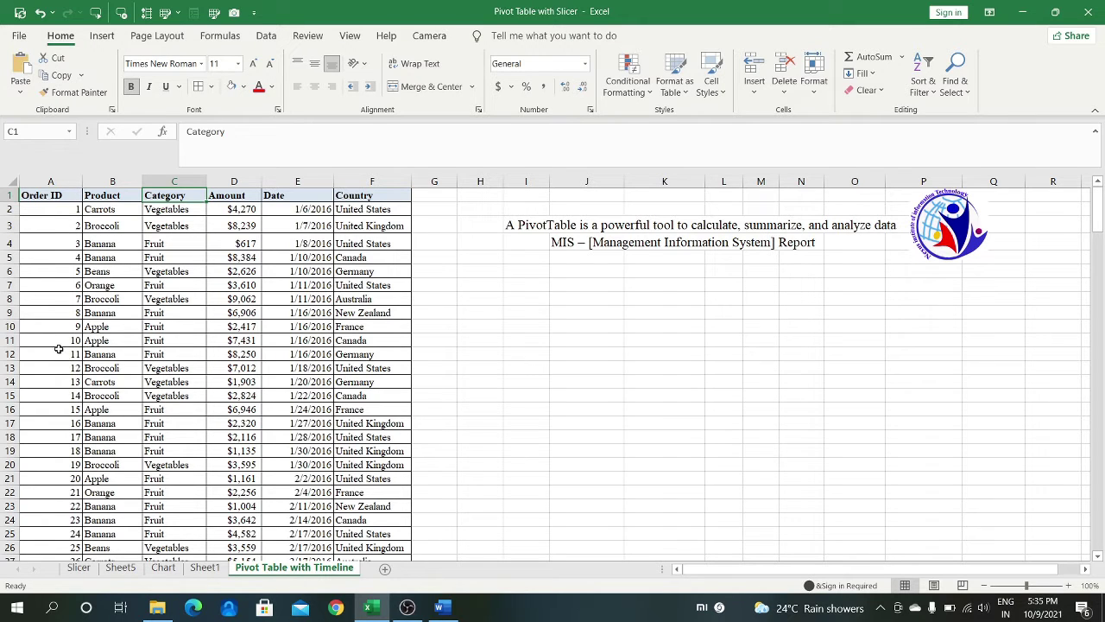
# Try moving the order record in row 12 to the empty cells starting at I12, and undo the move
pyautogui.moveTo(55, 352); pyautogui.dragTo(377, 354)
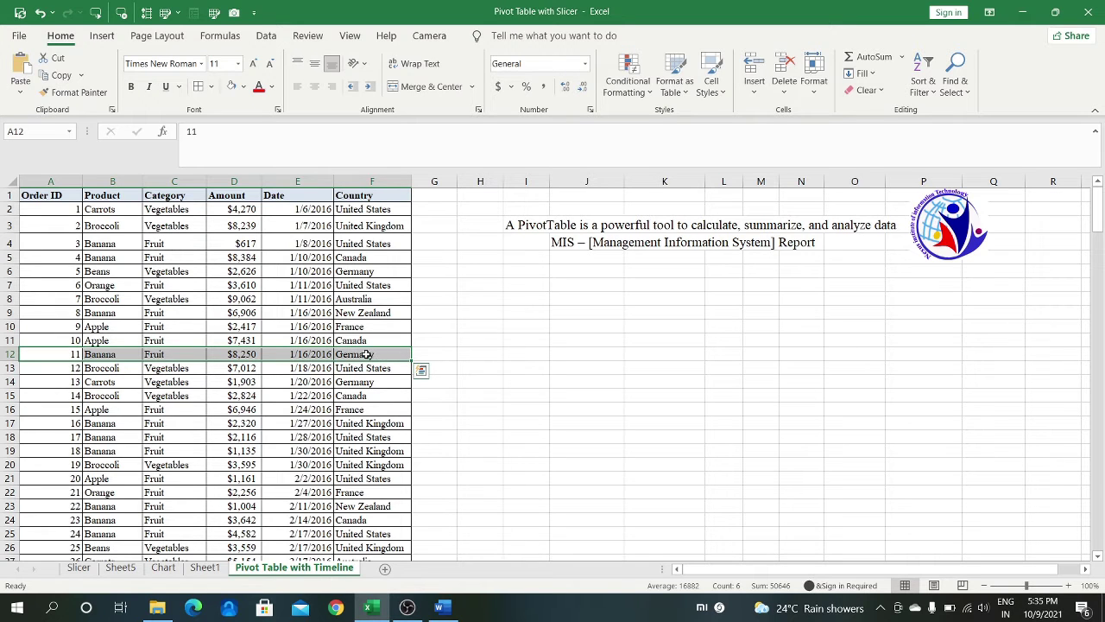
pyautogui.hotkey('ctrl', 'c')
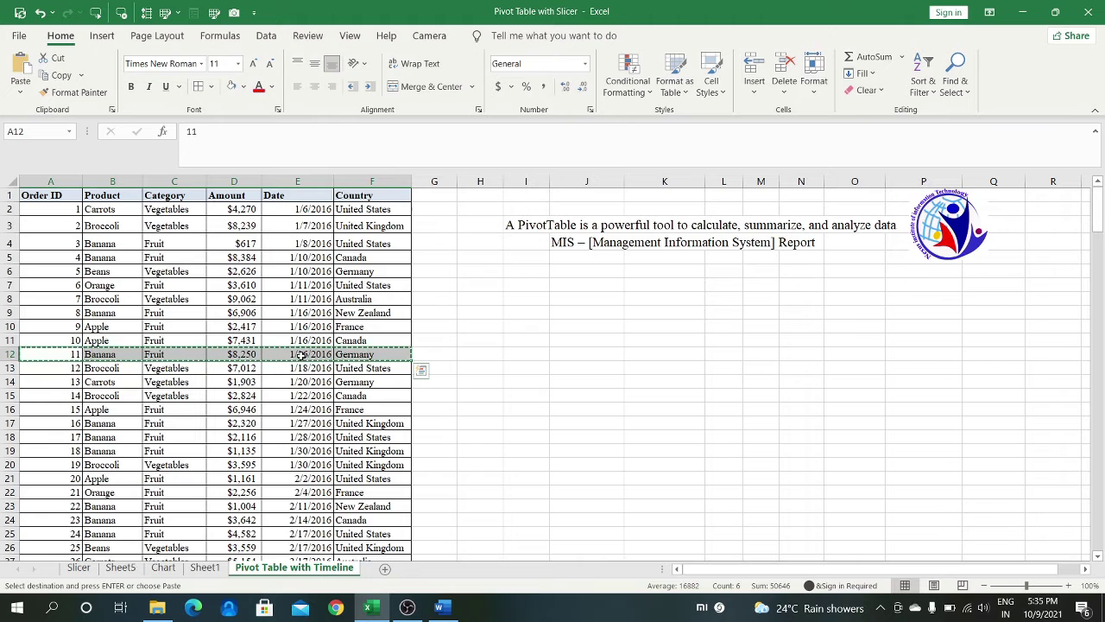
pyautogui.click(542, 357)
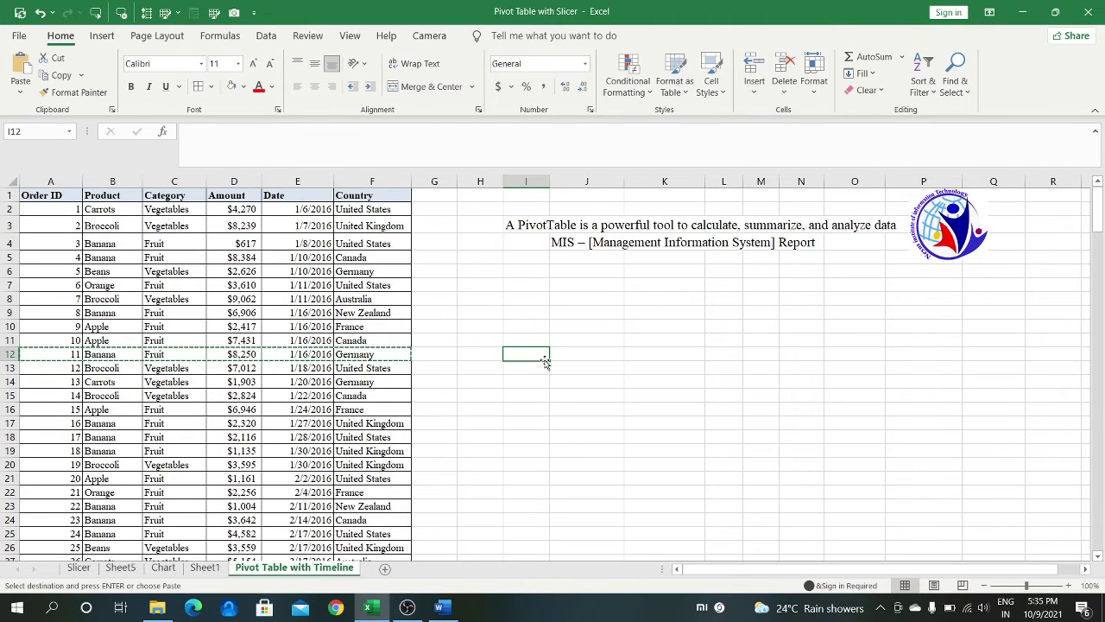
pyautogui.hotkey('ctrl', 'v')
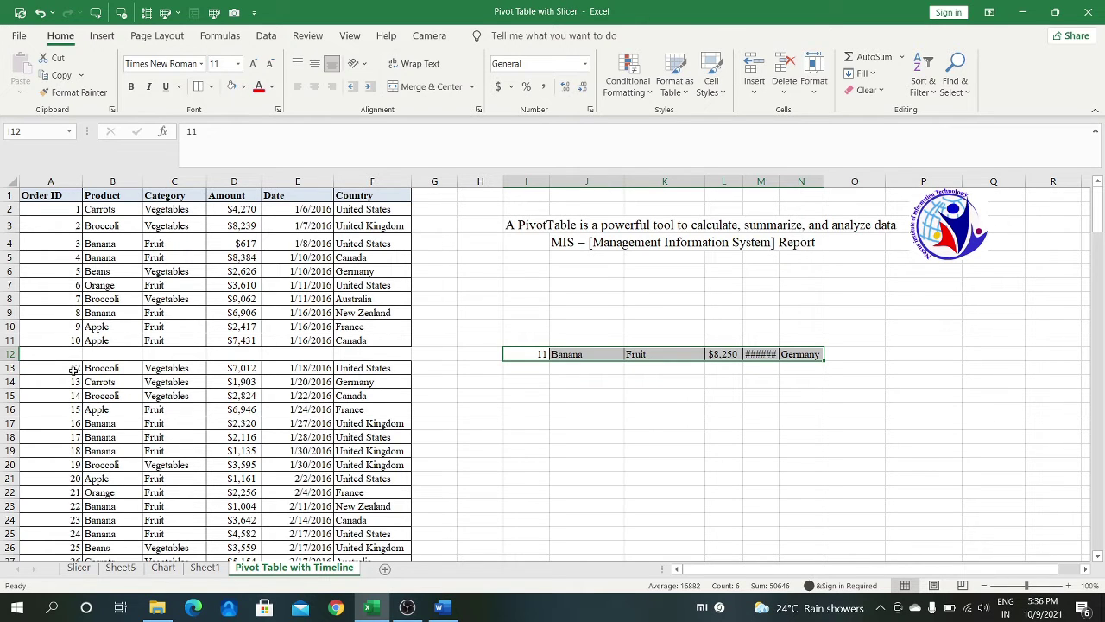
pyautogui.hotkey('ctrl', 'z')
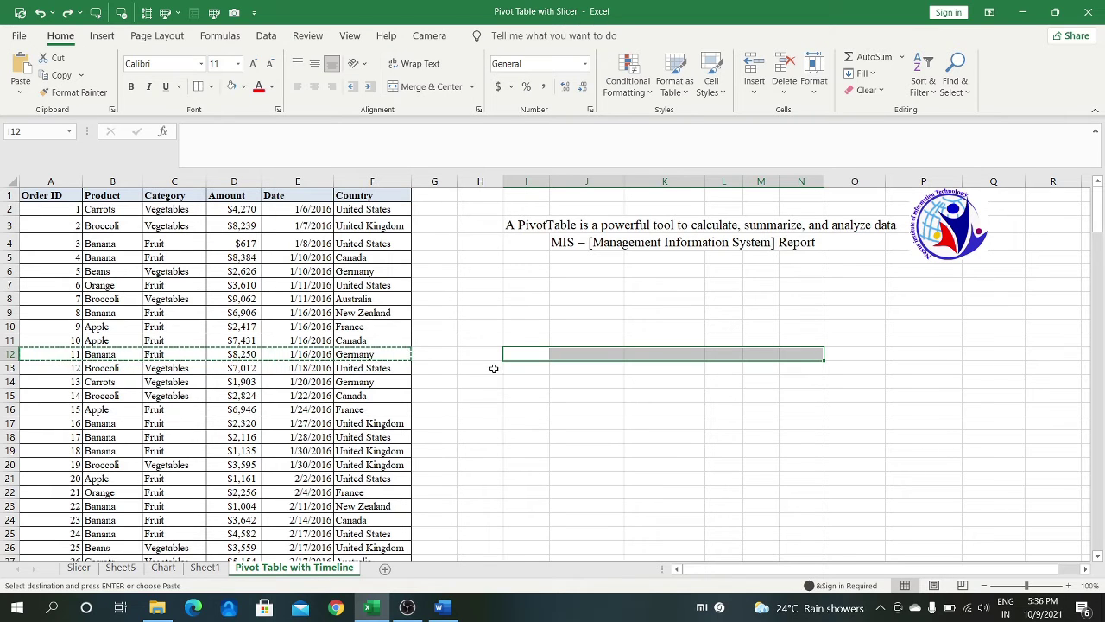
pyautogui.doubleClick(378, 356)
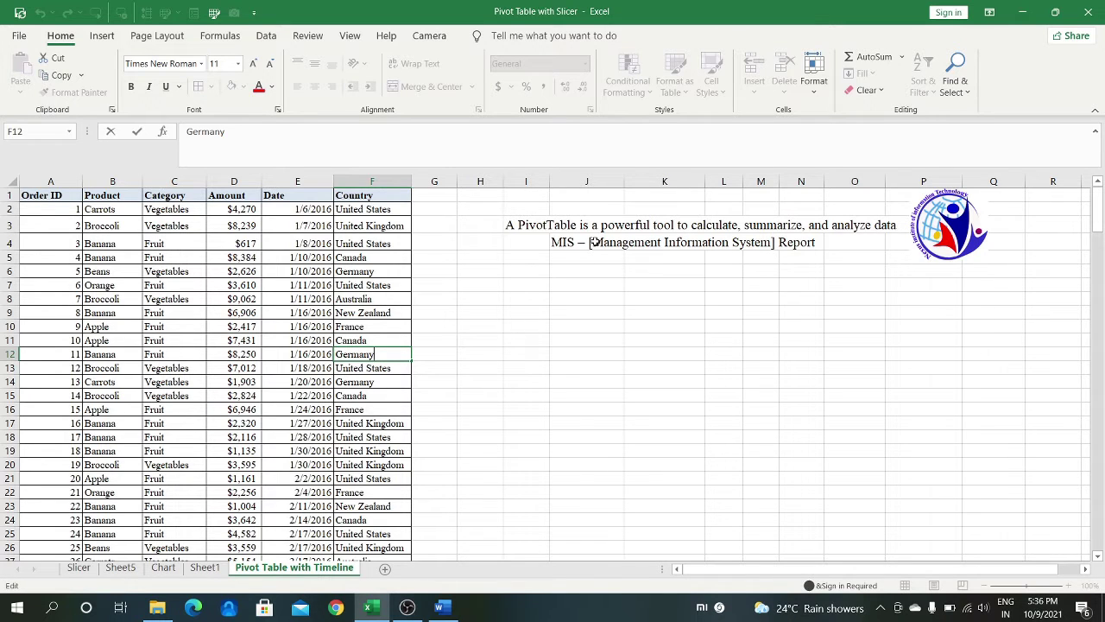
# Create a pivot table on a new worksheet from the entire order data range A1:F214
pyautogui.click(158, 299)
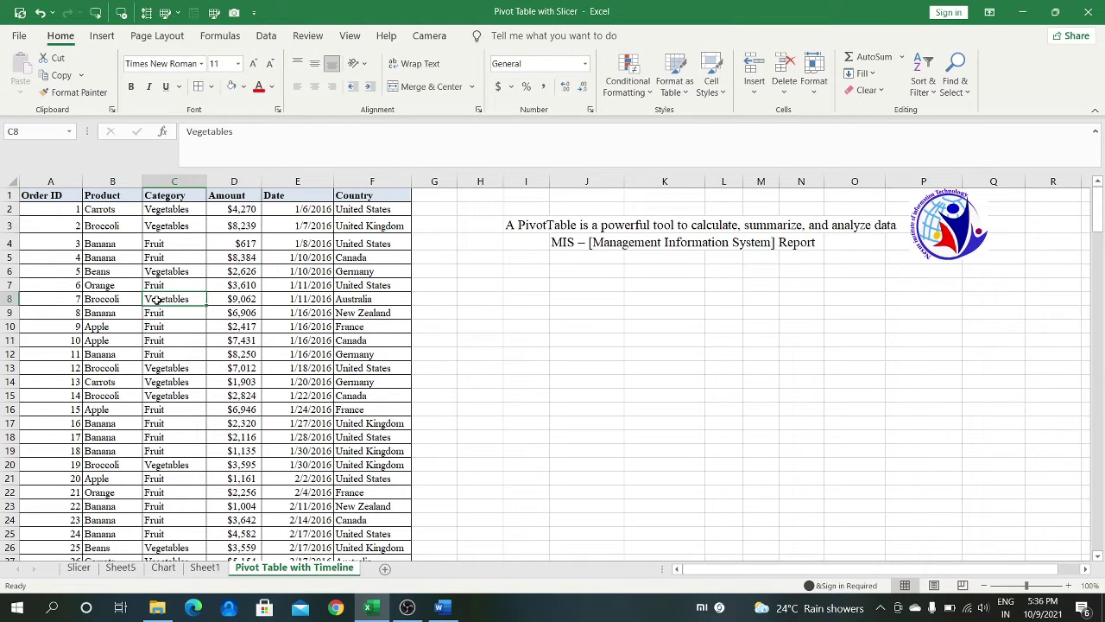
pyautogui.hotkey('ctrl', 'a')
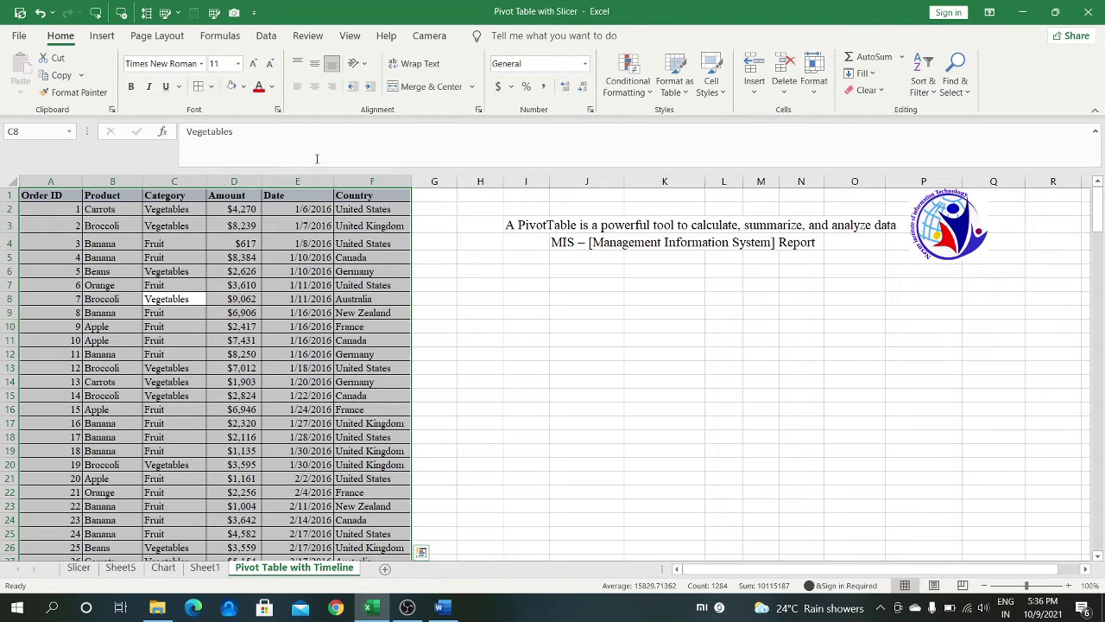
pyautogui.click(103, 35)
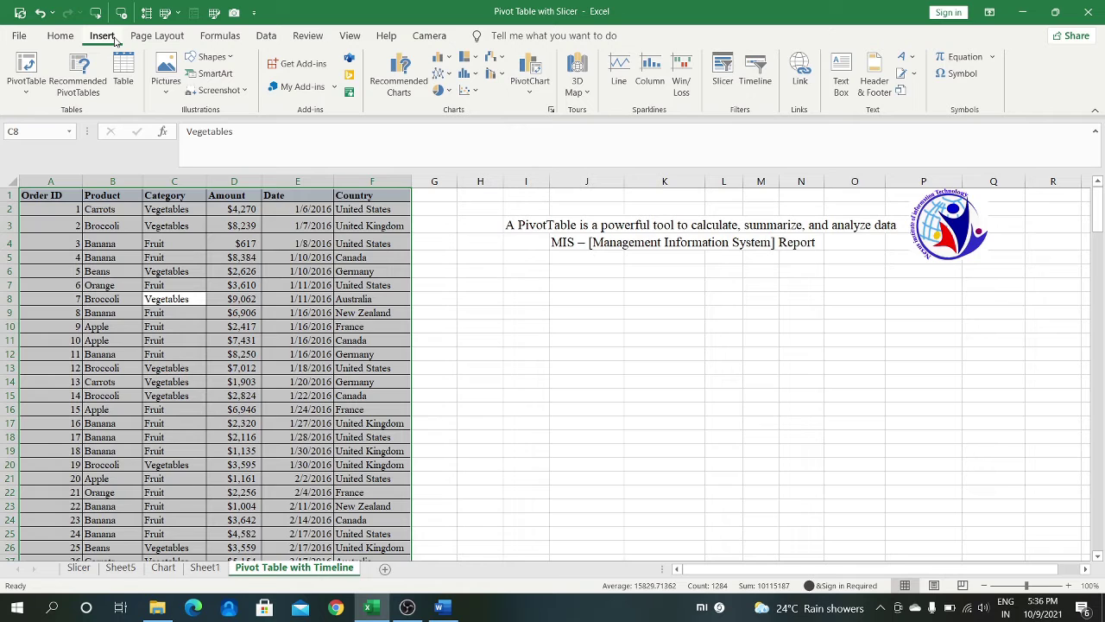
pyautogui.click(27, 69)
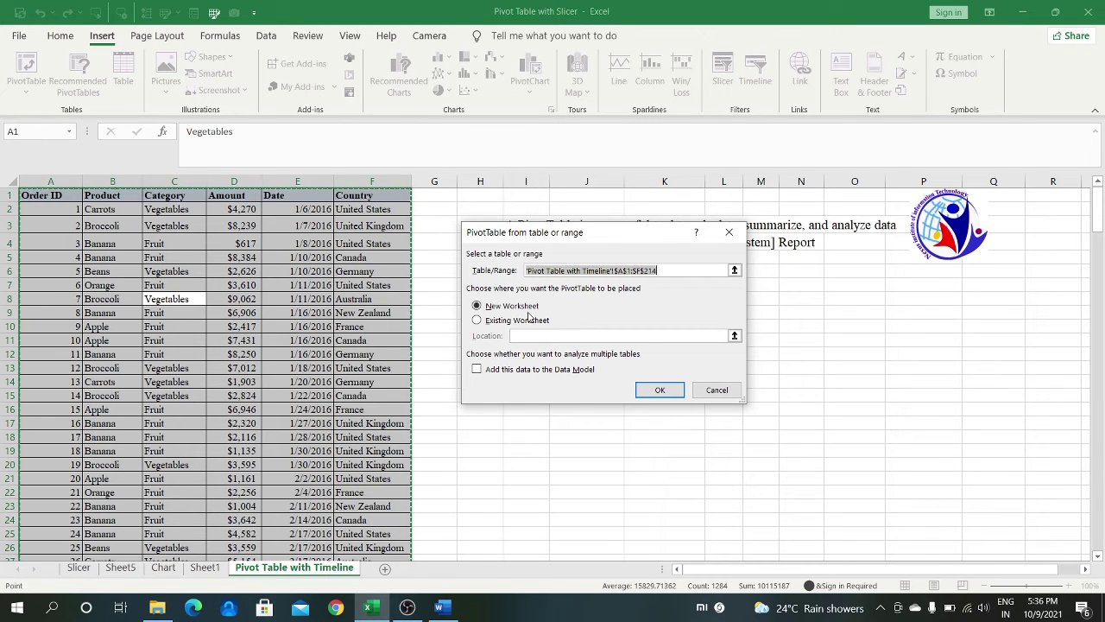
pyautogui.click(660, 390)
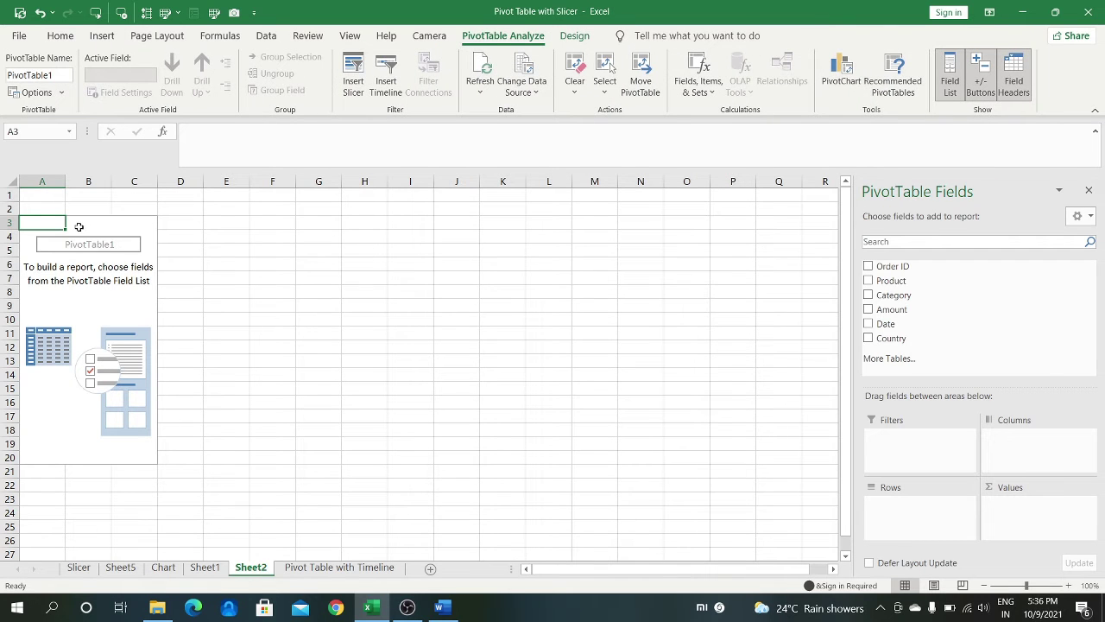
# Lay out the pivot table with Product as rows, Country as columns and the sum of Amount as values
pyautogui.click(300, 250)
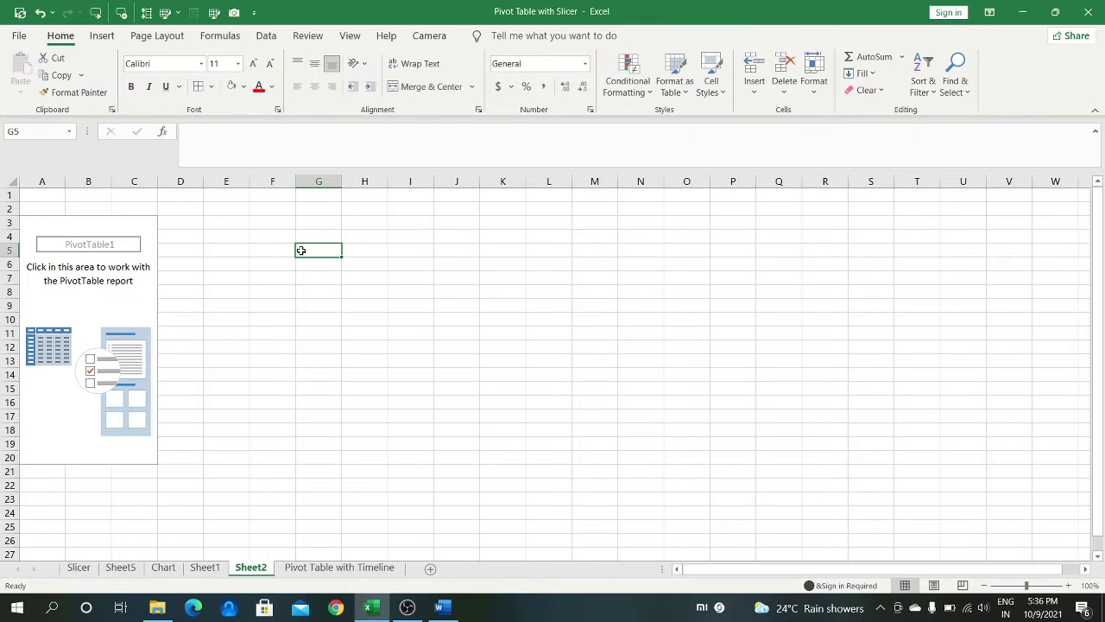
pyautogui.click(60, 266)
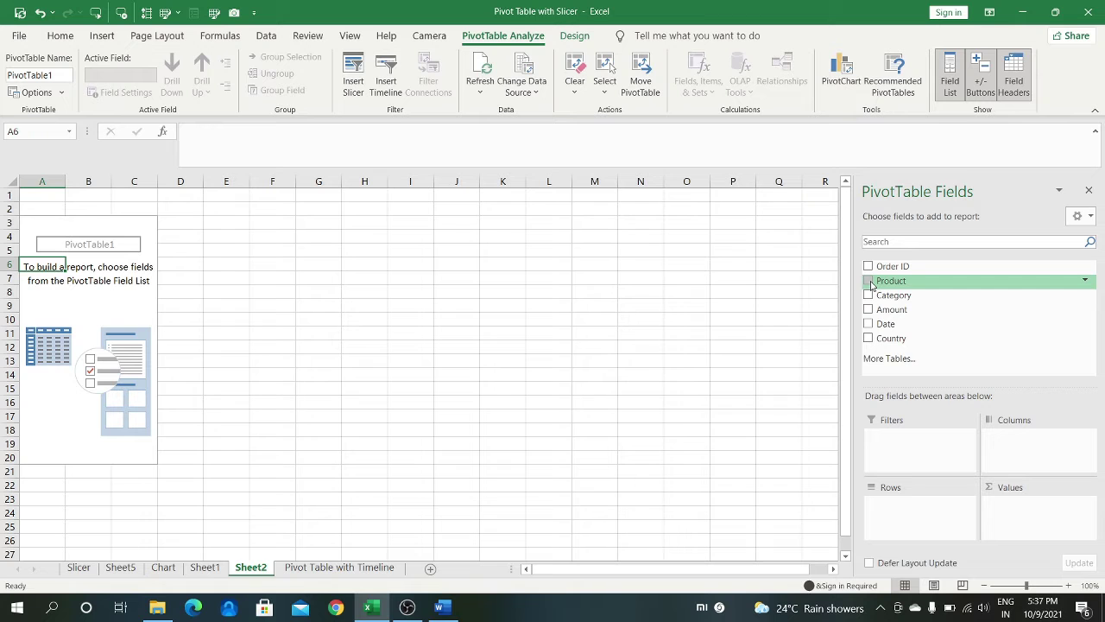
pyautogui.moveTo(872, 286); pyautogui.dragTo(928, 519)
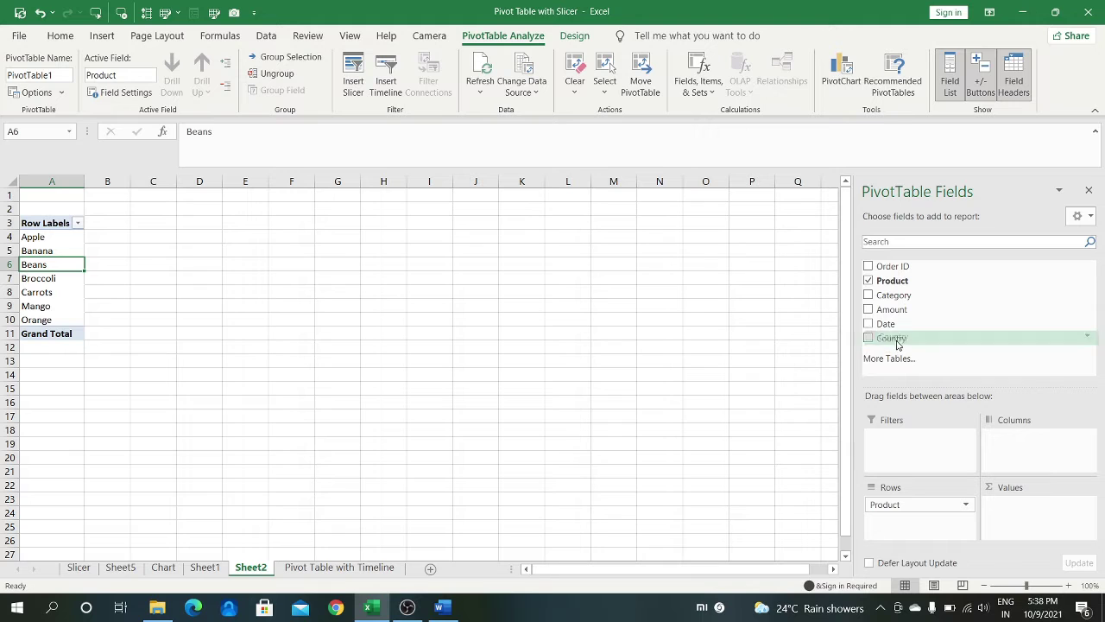
pyautogui.moveTo(895, 346); pyautogui.dragTo(1028, 438)
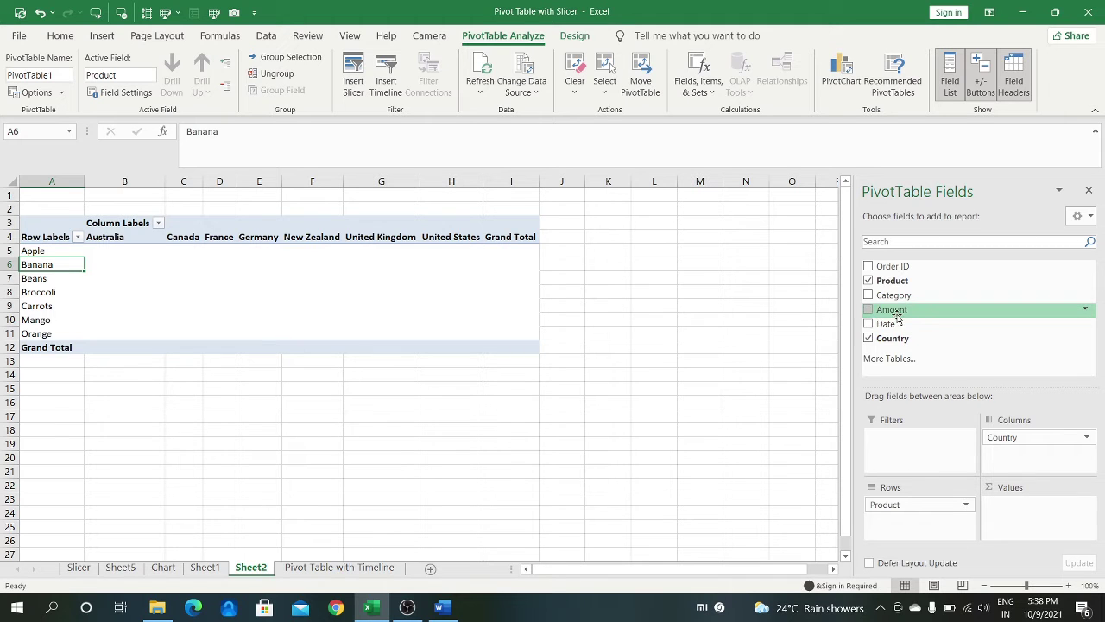
pyautogui.moveTo(898, 316); pyautogui.dragTo(1034, 512)
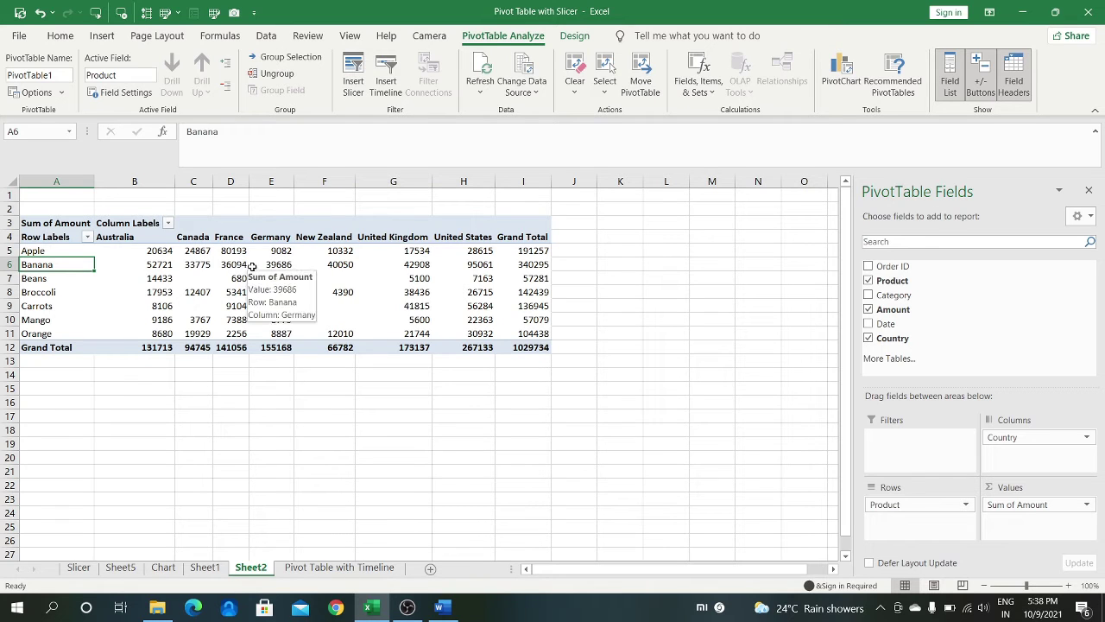
# Rename the pivot table's Row Labels heading in cell A4 to Product
pyautogui.doubleClick(58, 236)
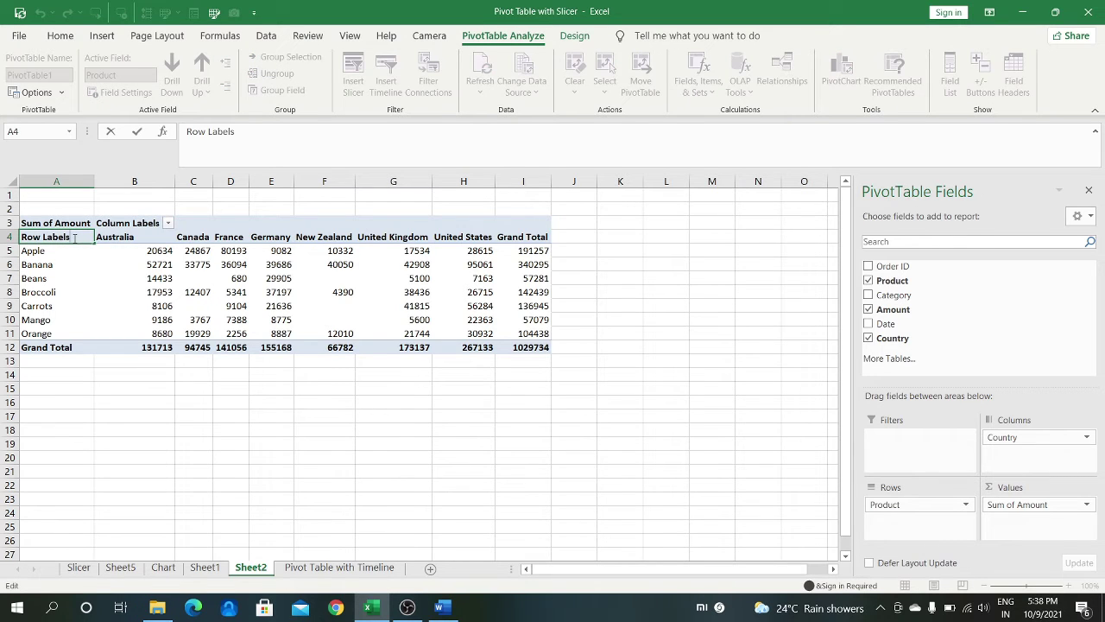
pyautogui.press('BackSpace')
pyautogui.press('BackSpace')
pyautogui.press('BackSpace')
pyautogui.press('BackSpace')
pyautogui.press('BackSpace')
pyautogui.press('BackSpace')
pyautogui.press('BackSpace')
pyautogui.press('BackSpace')
pyautogui.press('BackSpace')
pyautogui.press('BackSpace')
pyautogui.write('Prod')
pyautogui.click(384, 498)
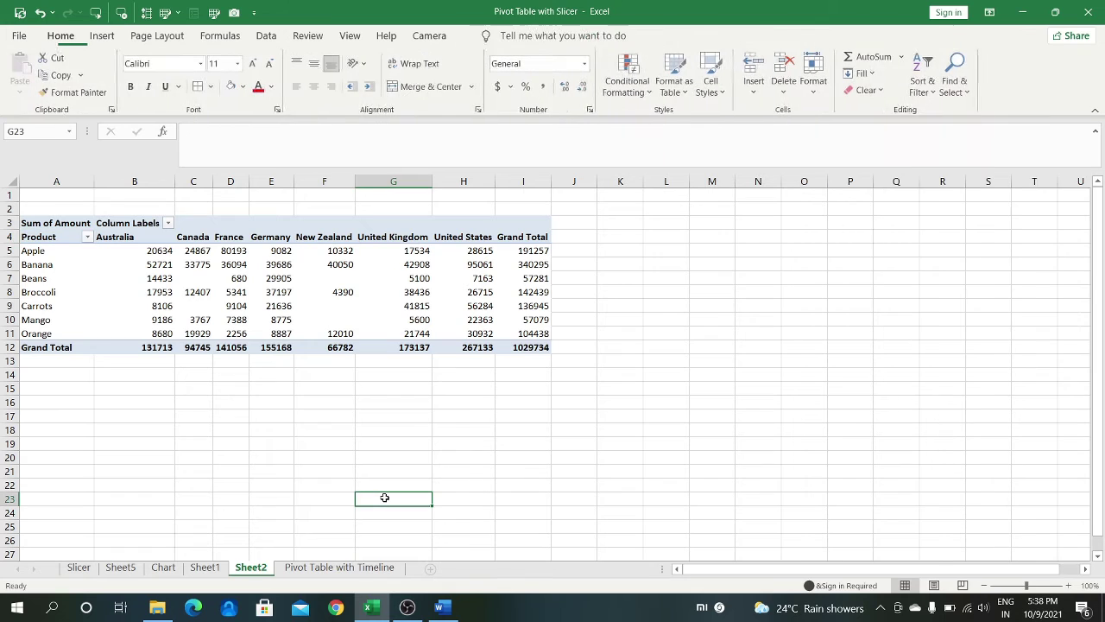
pyautogui.click(984, 607)
pyautogui.click(1057, 577)
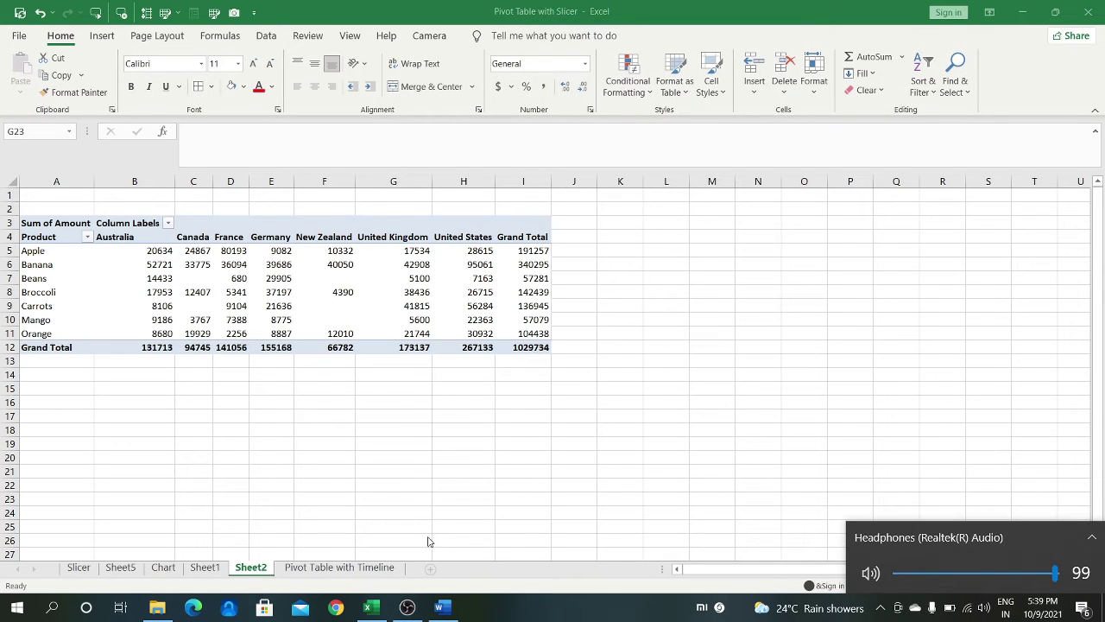
pyautogui.click(452, 501)
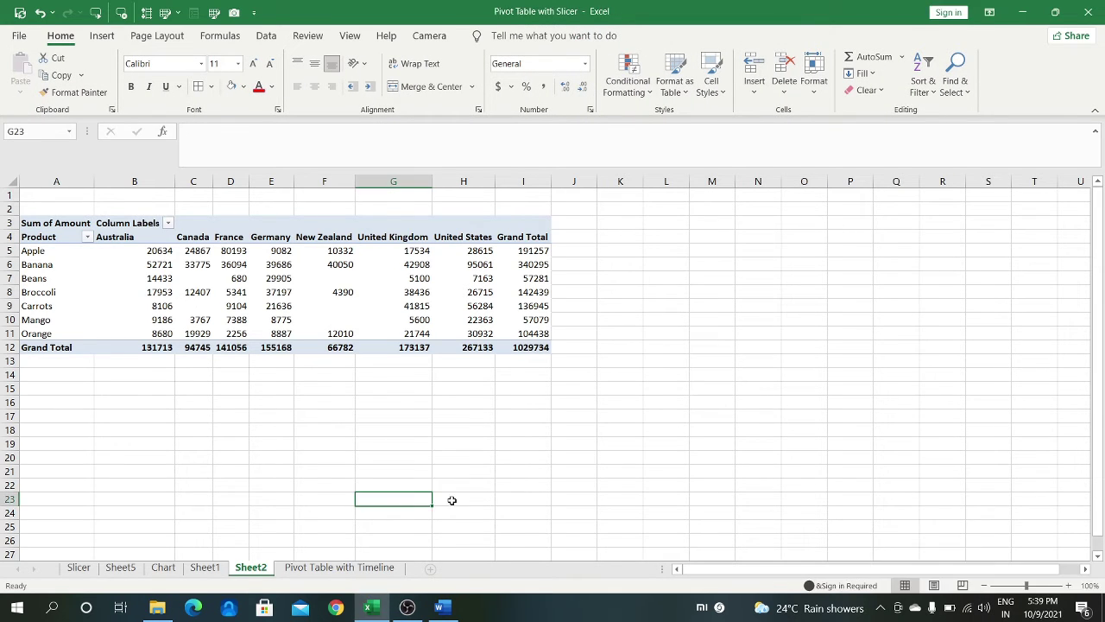
# Add the Category field to the pivot table's rows above Product so products are grouped by category
pyautogui.click(79, 267)
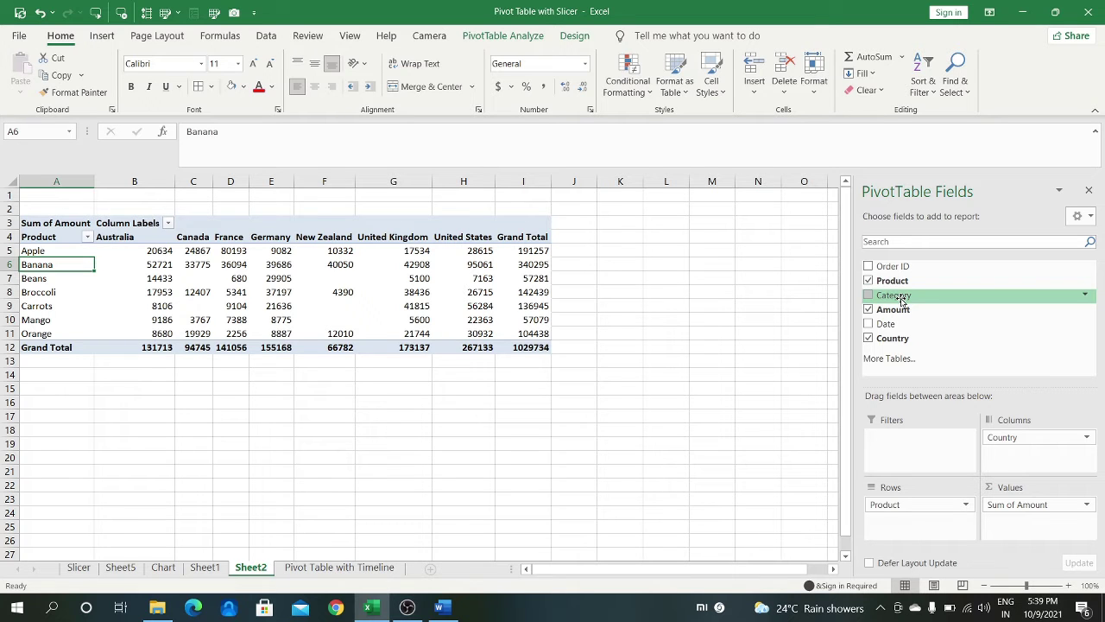
pyautogui.moveTo(902, 299); pyautogui.dragTo(911, 504)
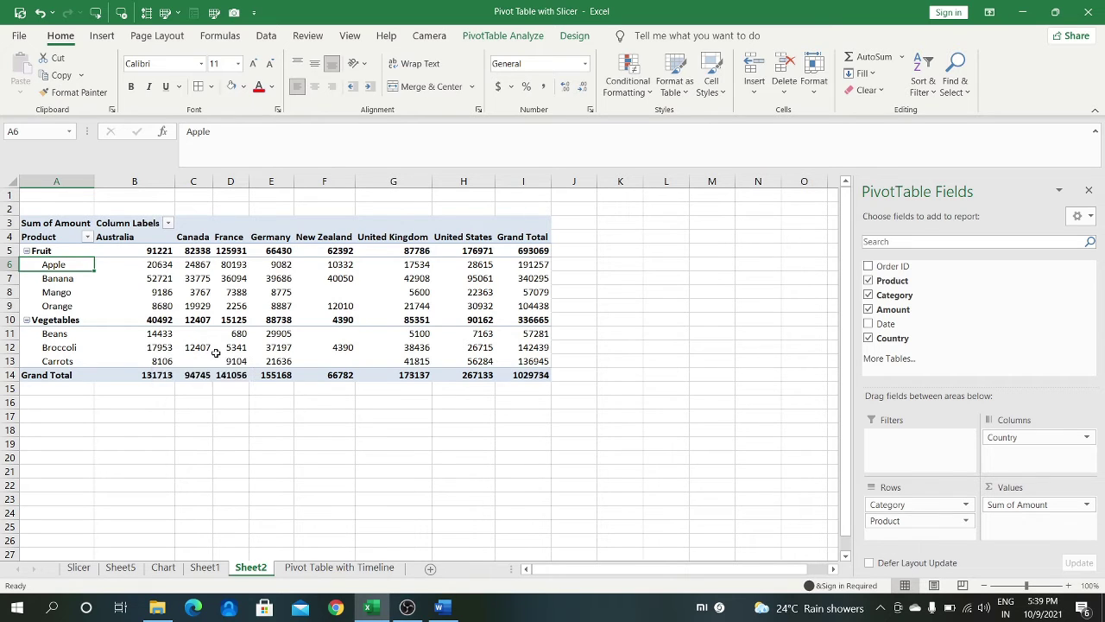
pyautogui.moveTo(221, 353)
pyautogui.moveTo(411, 356)
# Create another pivot table on a new worksheet from the order data range A1:F214 on the Pivot Table with Timeline sheet
pyautogui.click(350, 567)
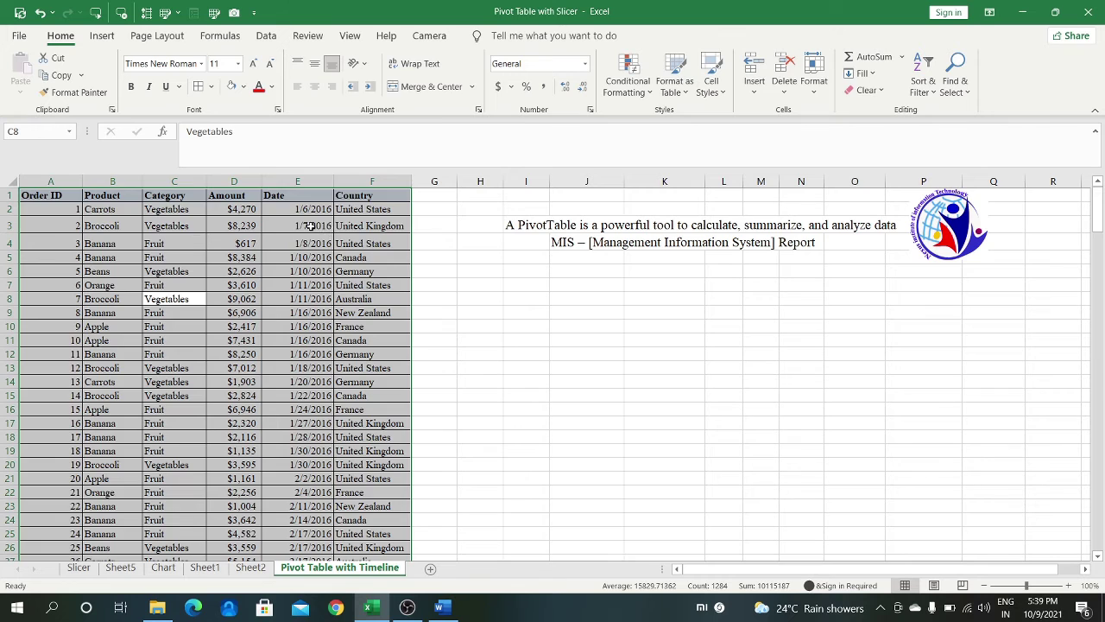
pyautogui.click(309, 226)
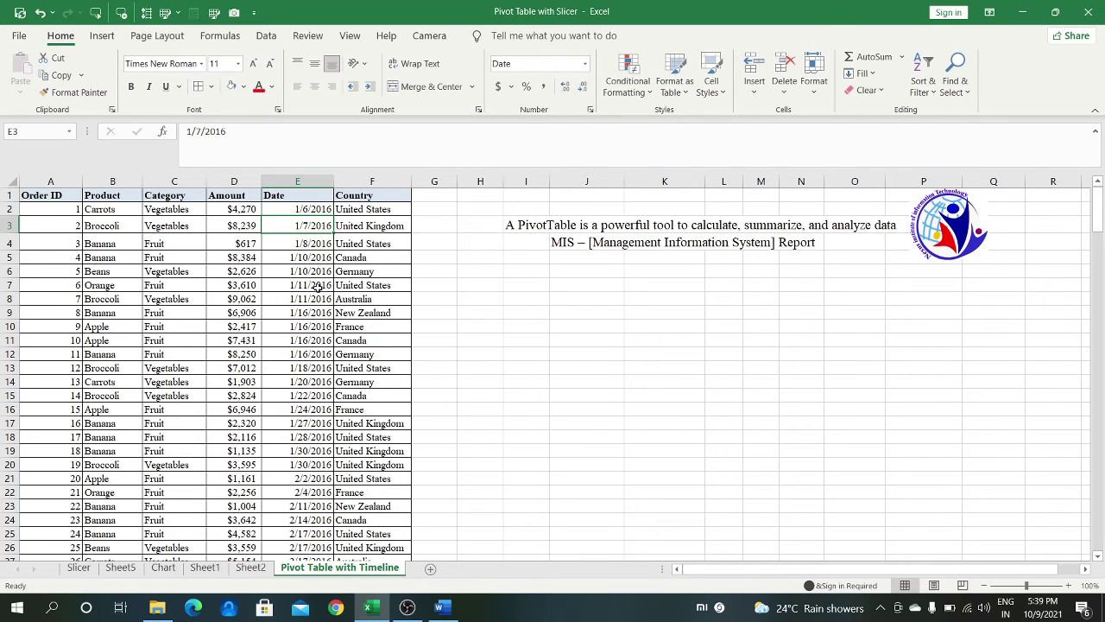
pyautogui.click(155, 259)
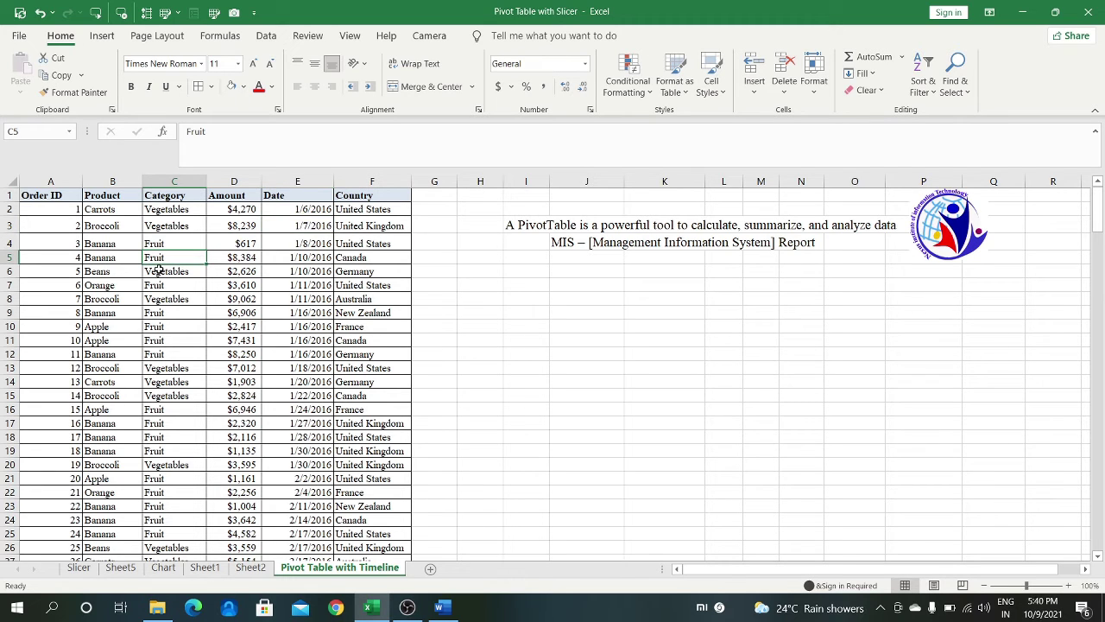
pyautogui.hotkey('ctrl', 'a')
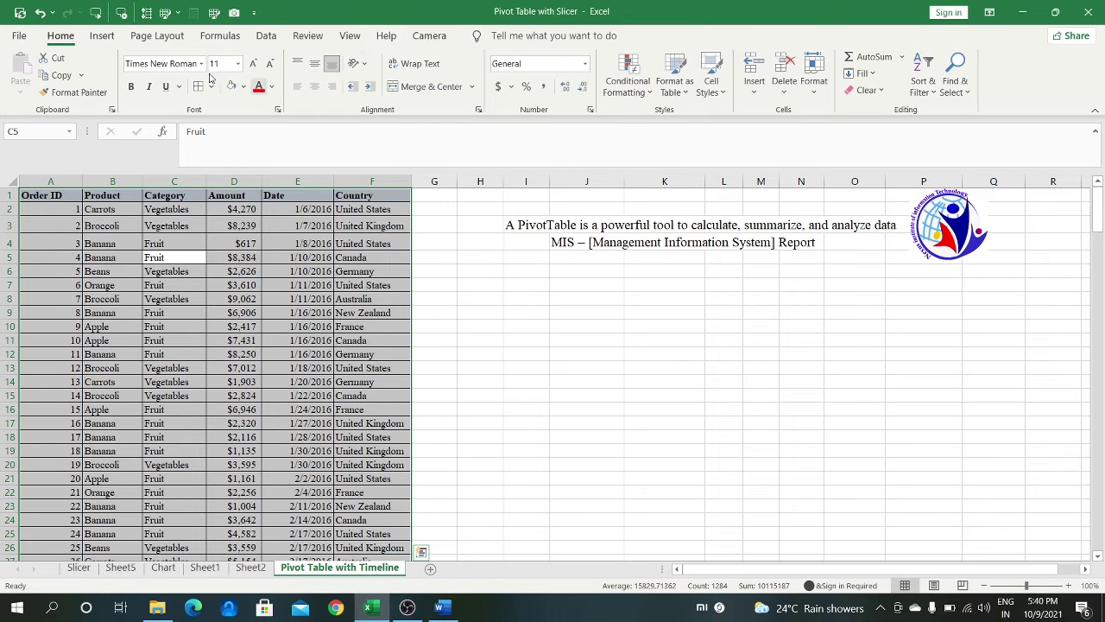
pyautogui.click(97, 40)
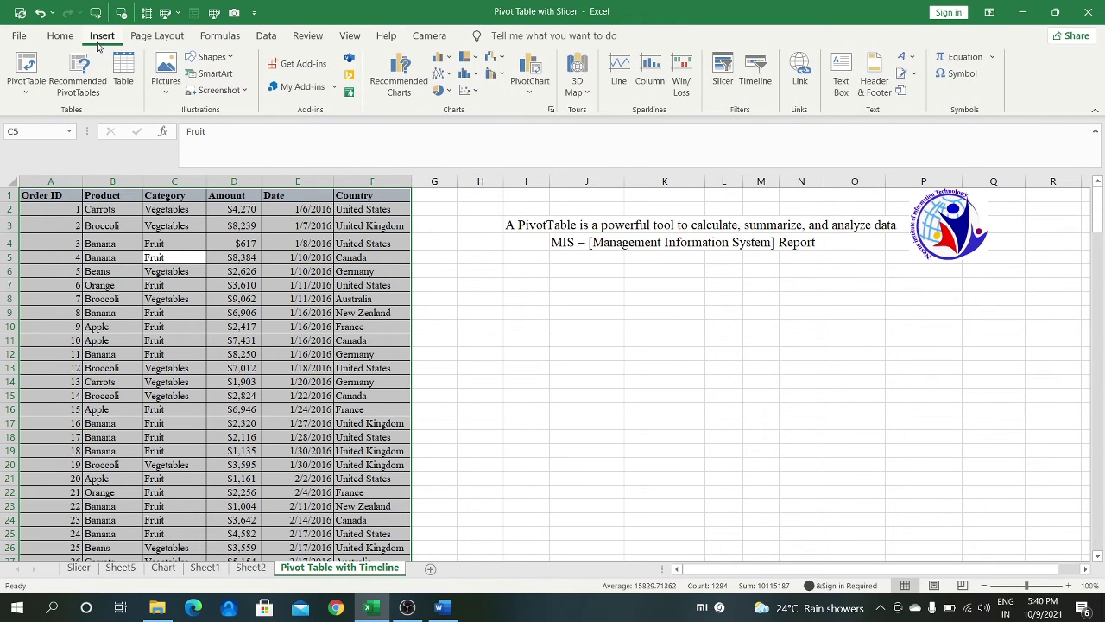
pyautogui.click(26, 71)
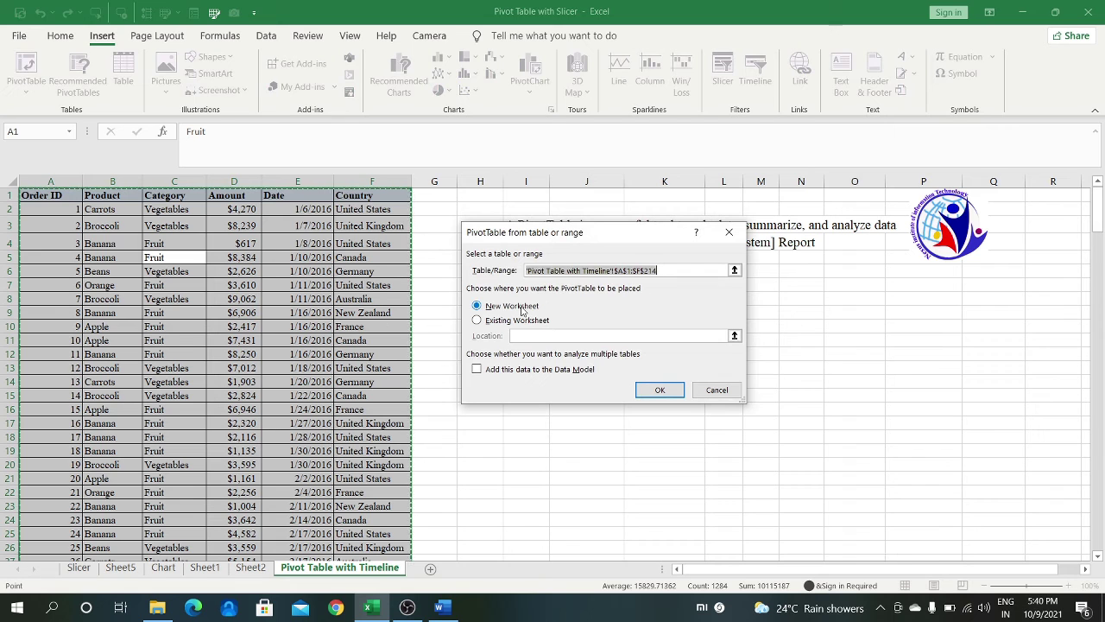
pyautogui.click(647, 391)
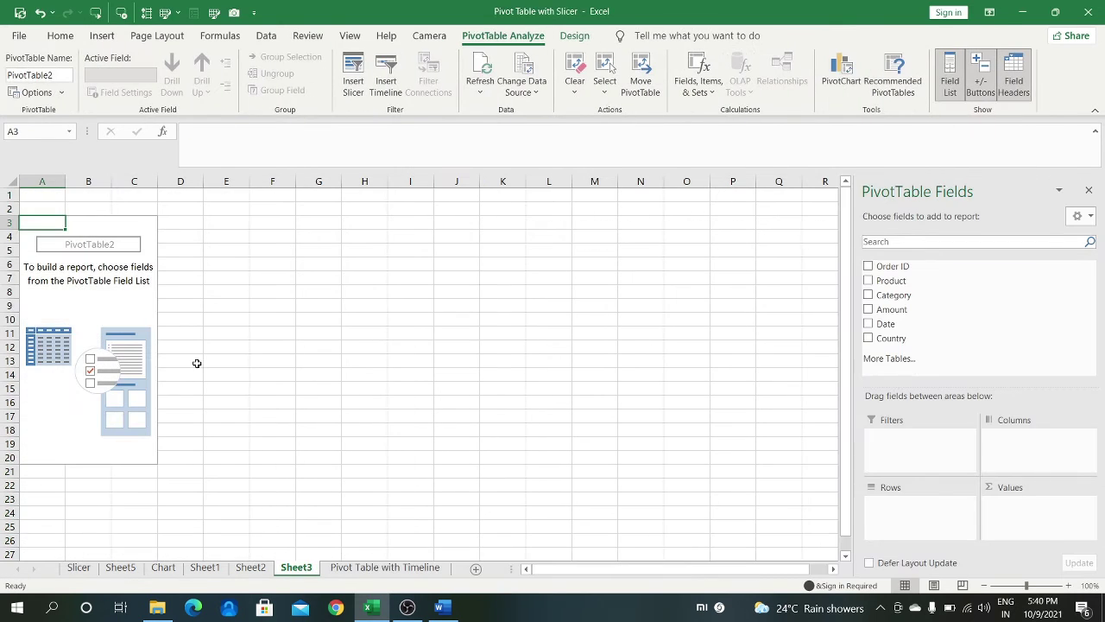
# Lay out the new pivot table with Product as rows, Country as columns and the sum of Amount as values
pyautogui.click(123, 295)
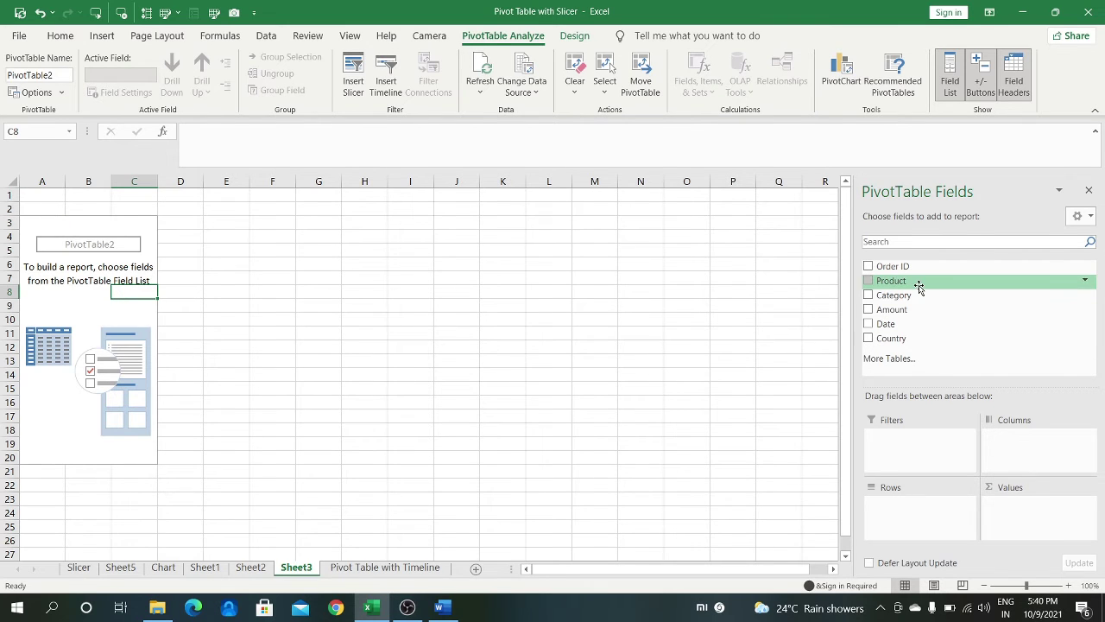
pyautogui.moveTo(920, 288); pyautogui.dragTo(973, 380)
pyautogui.moveTo(936, 536); pyautogui.dragTo(1028, 453)
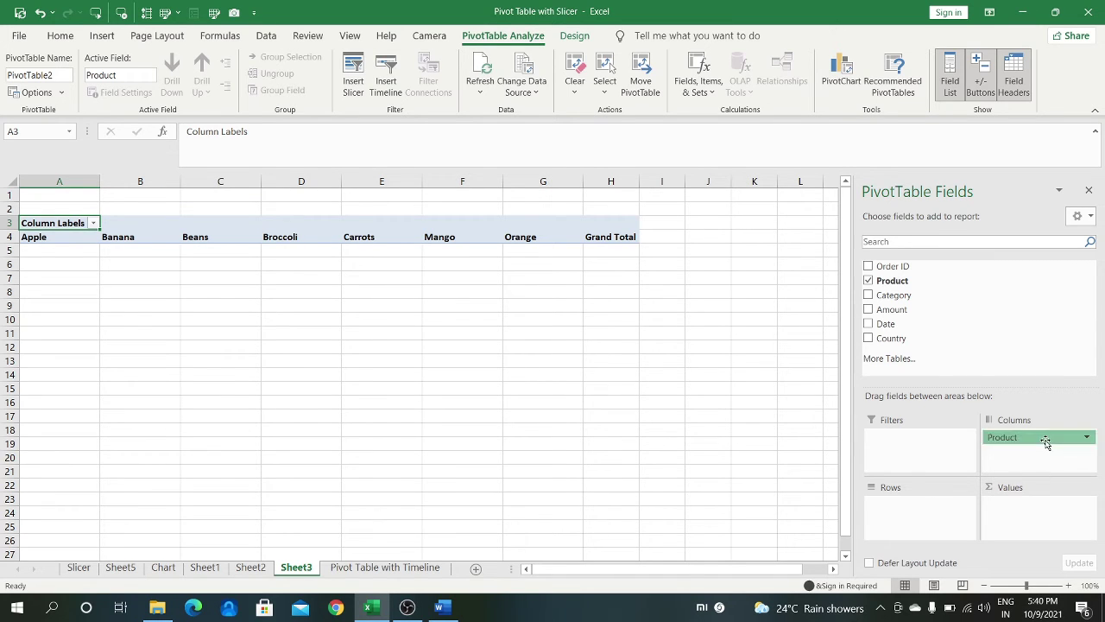
pyautogui.moveTo(1047, 438); pyautogui.dragTo(919, 516)
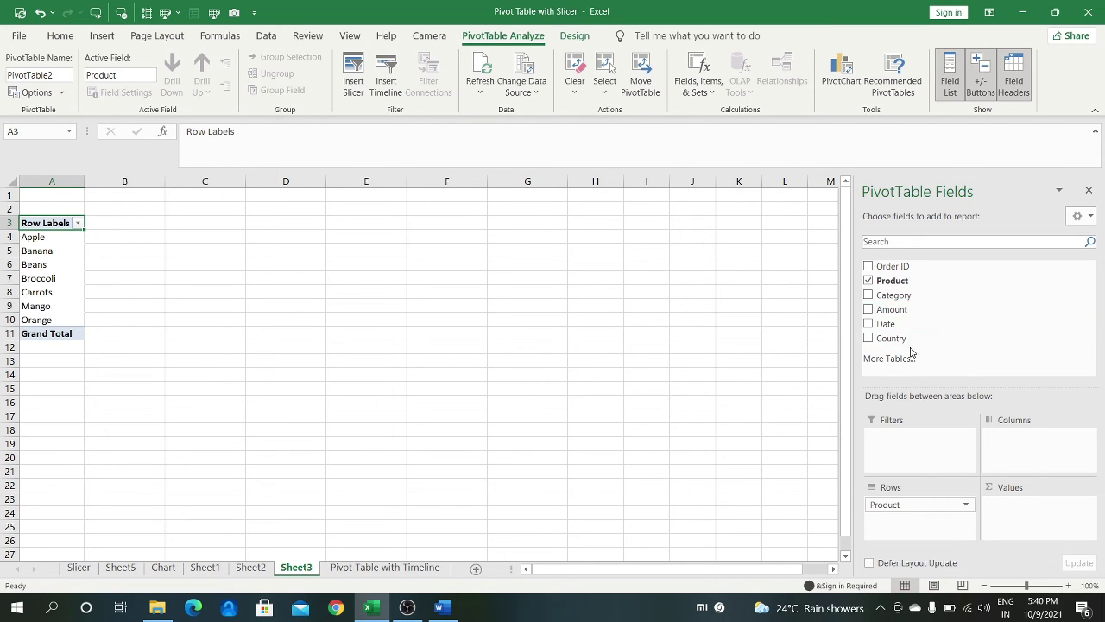
pyautogui.moveTo(912, 343); pyautogui.dragTo(1012, 437)
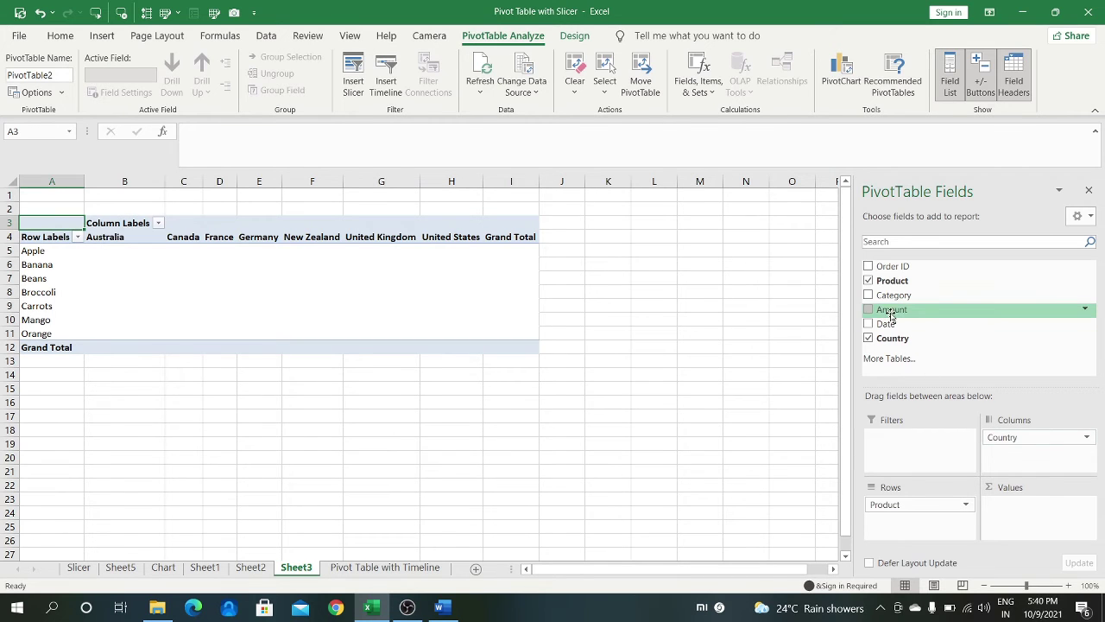
pyautogui.moveTo(893, 313); pyautogui.dragTo(1023, 508)
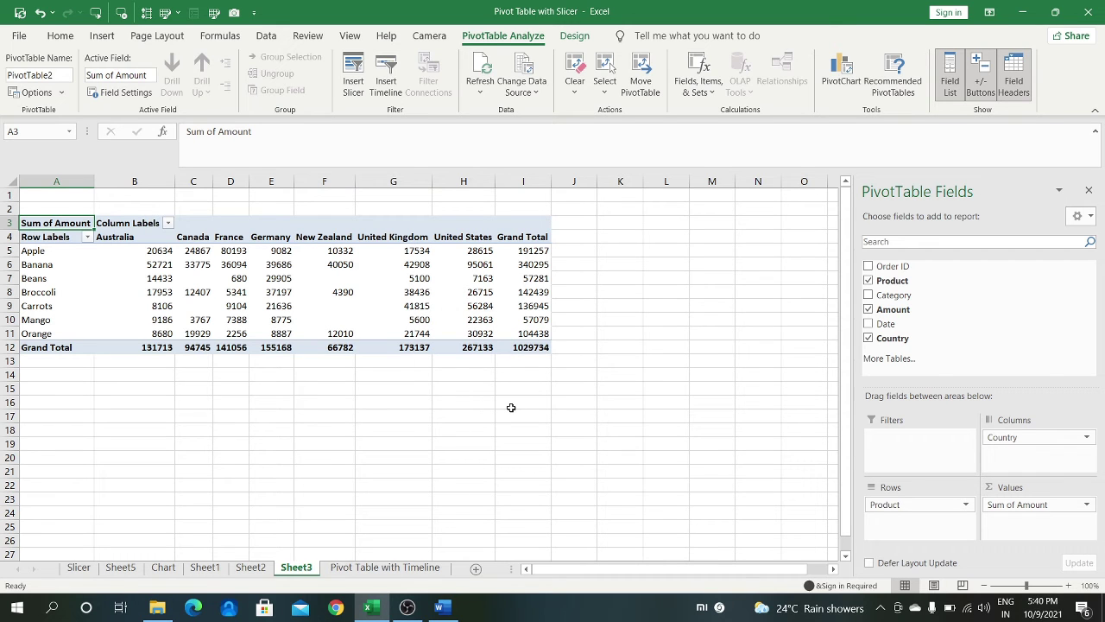
# Check the Date column in the source data on the Pivot Table with Timeline sheet and return to the pivot table on Sheet3
pyautogui.click(136, 392)
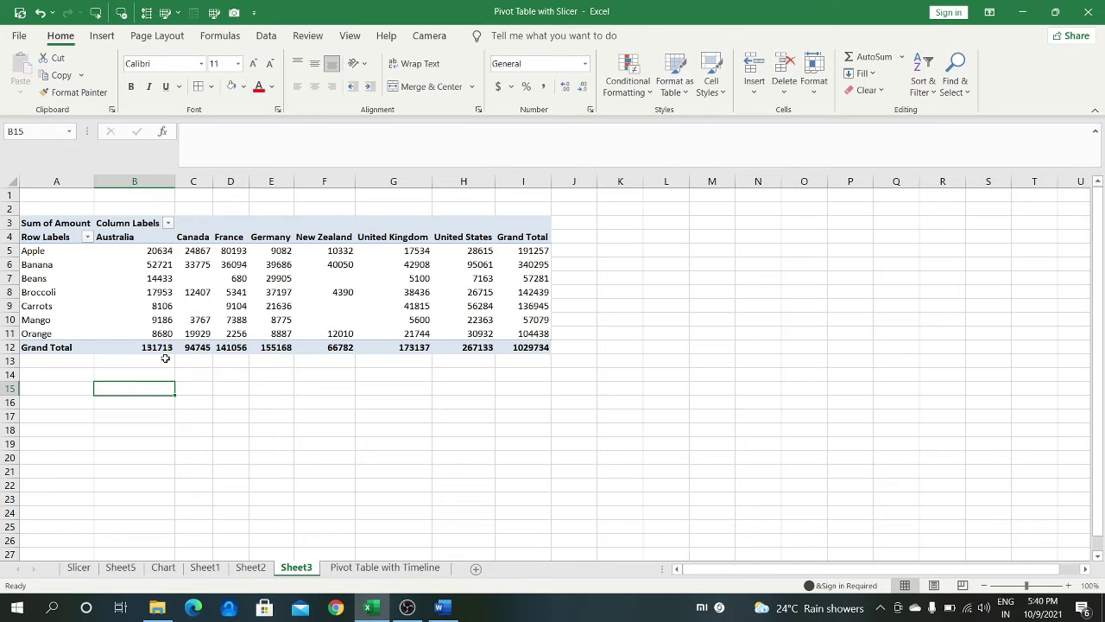
pyautogui.click(164, 359)
pyautogui.click(188, 293)
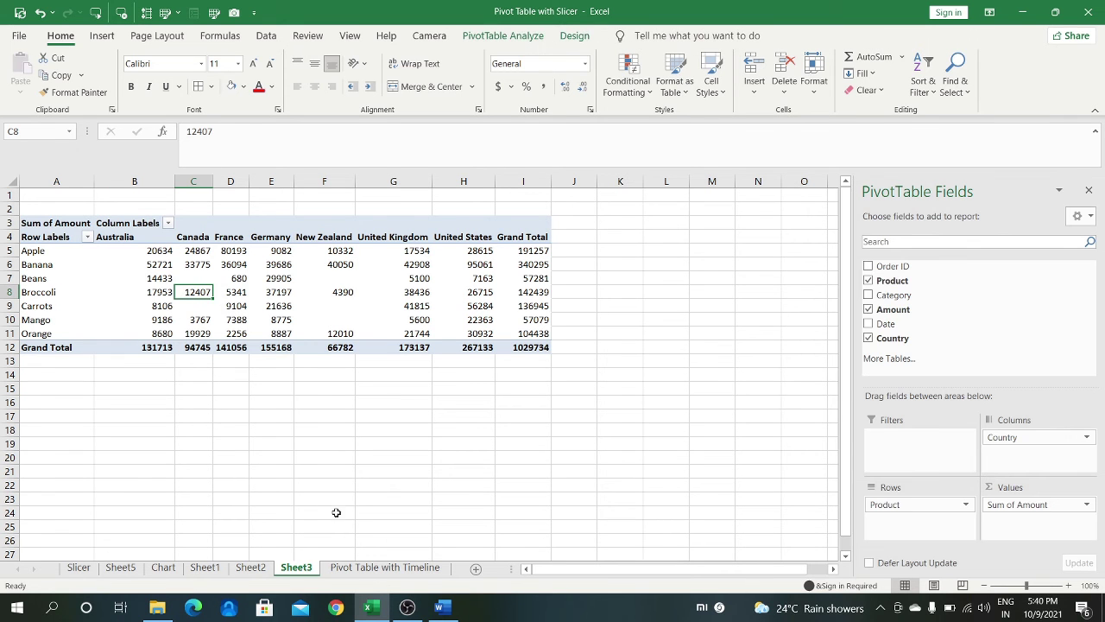
pyautogui.click(375, 567)
pyautogui.click(285, 208)
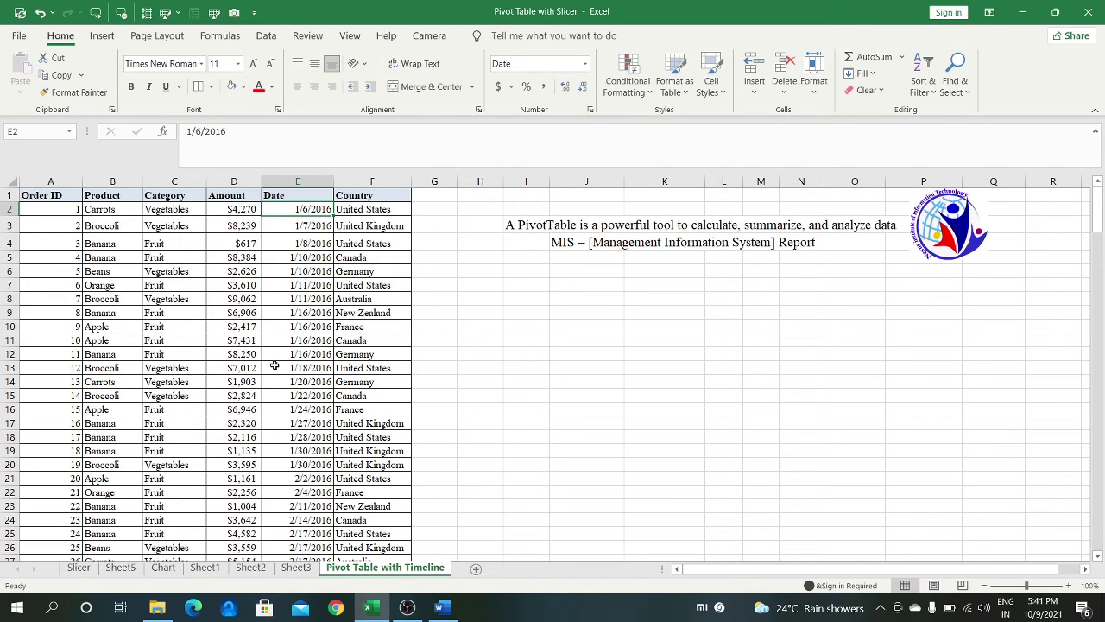
pyautogui.click(295, 567)
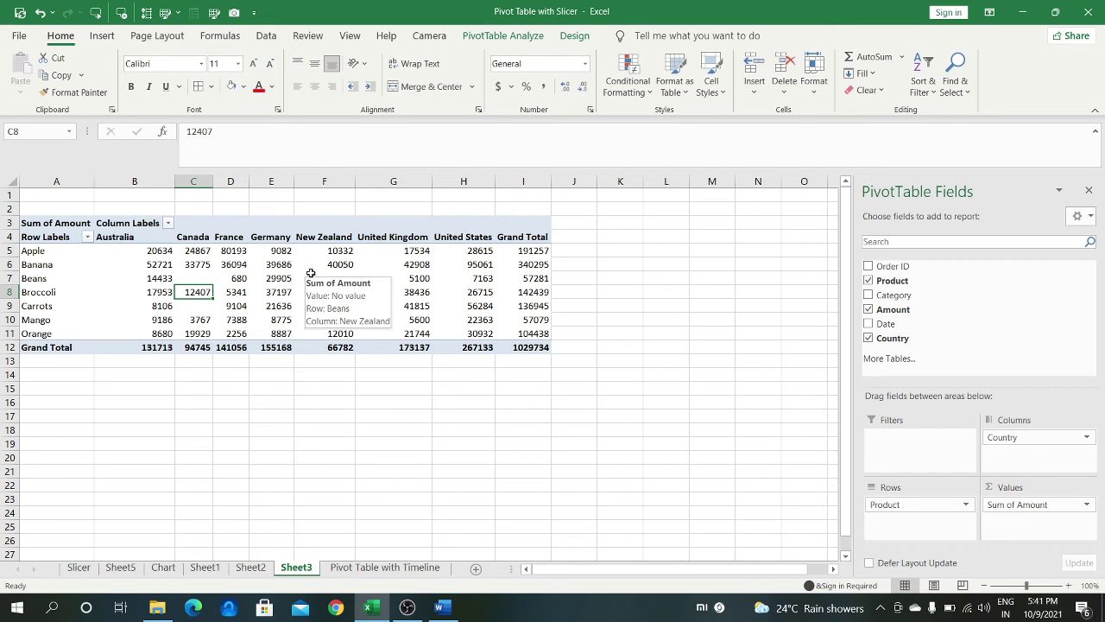
# Insert a timeline for the Date field of the pivot table on Sheet3
pyautogui.click(389, 432)
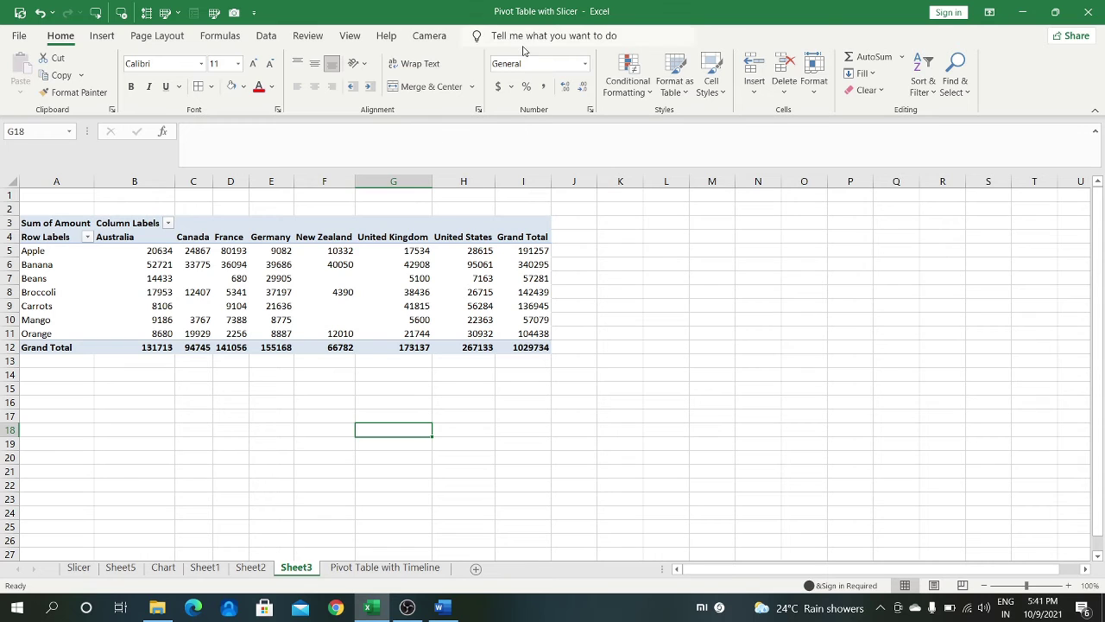
pyautogui.click(339, 304)
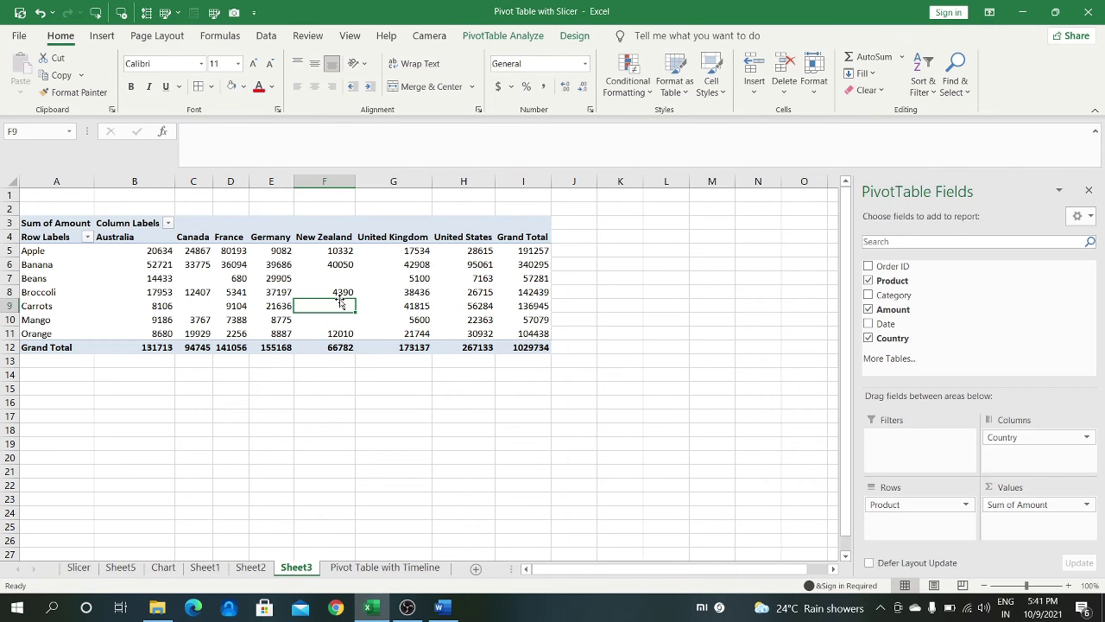
pyautogui.click(525, 41)
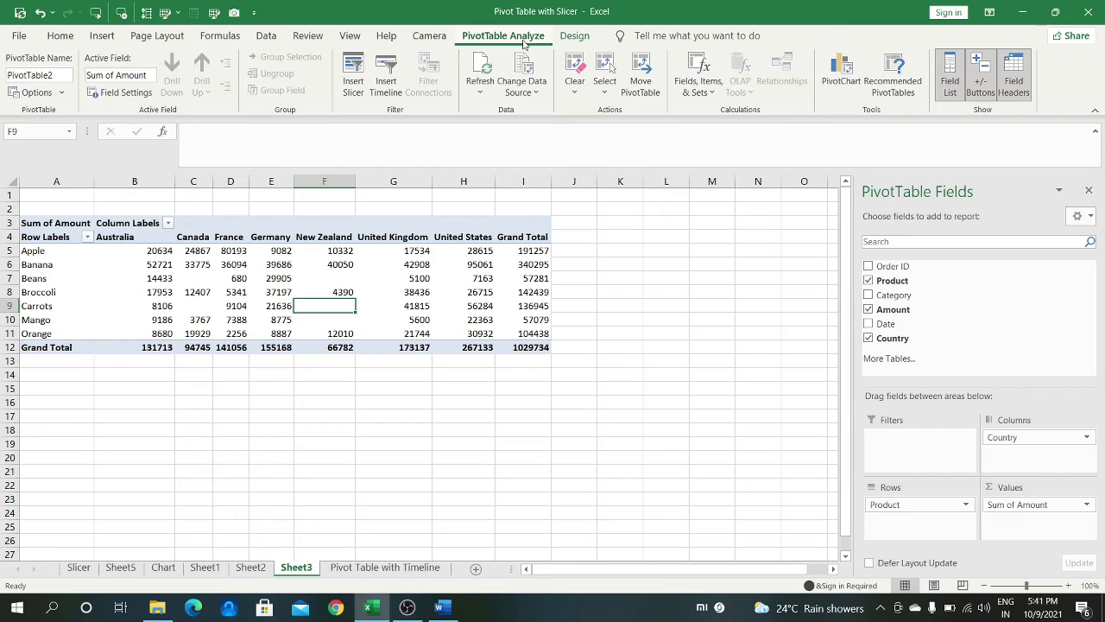
pyautogui.click(387, 84)
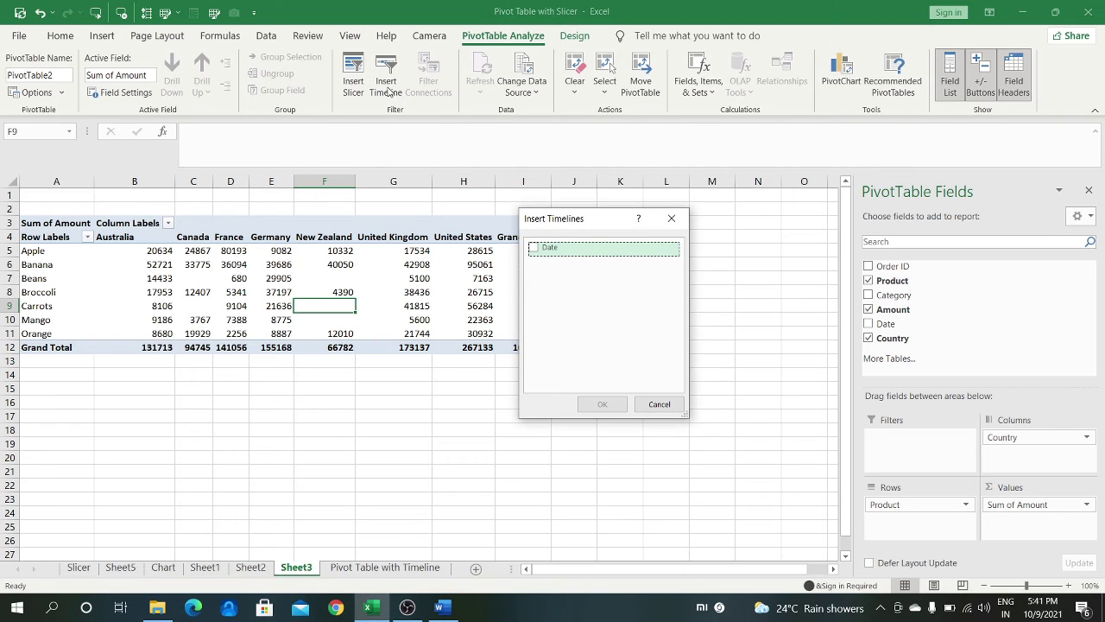
pyautogui.click(547, 254)
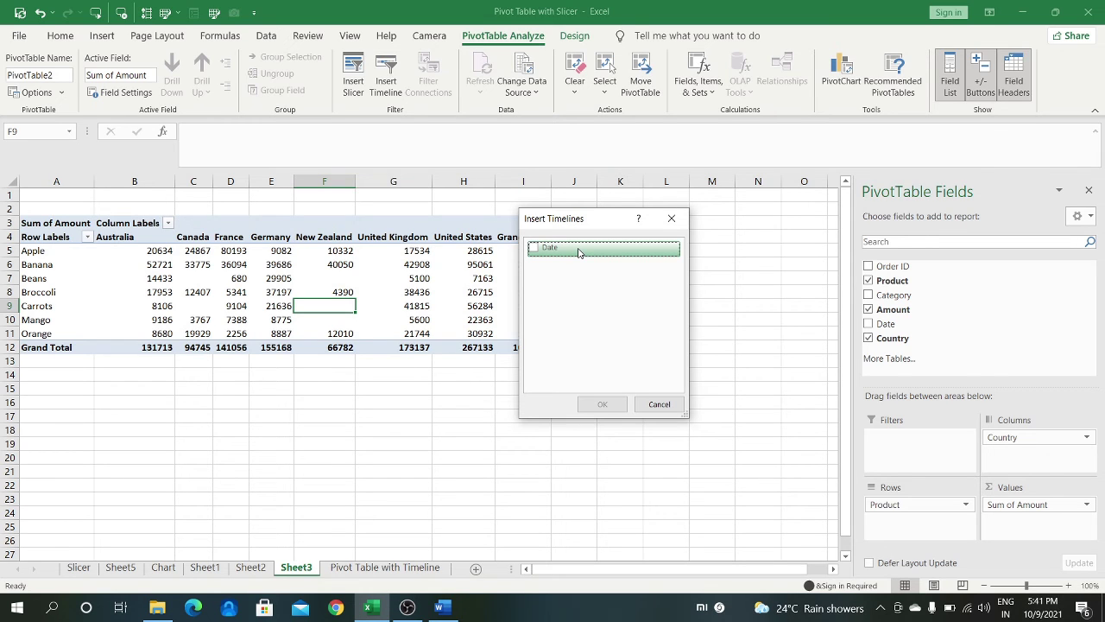
pyautogui.click(532, 251)
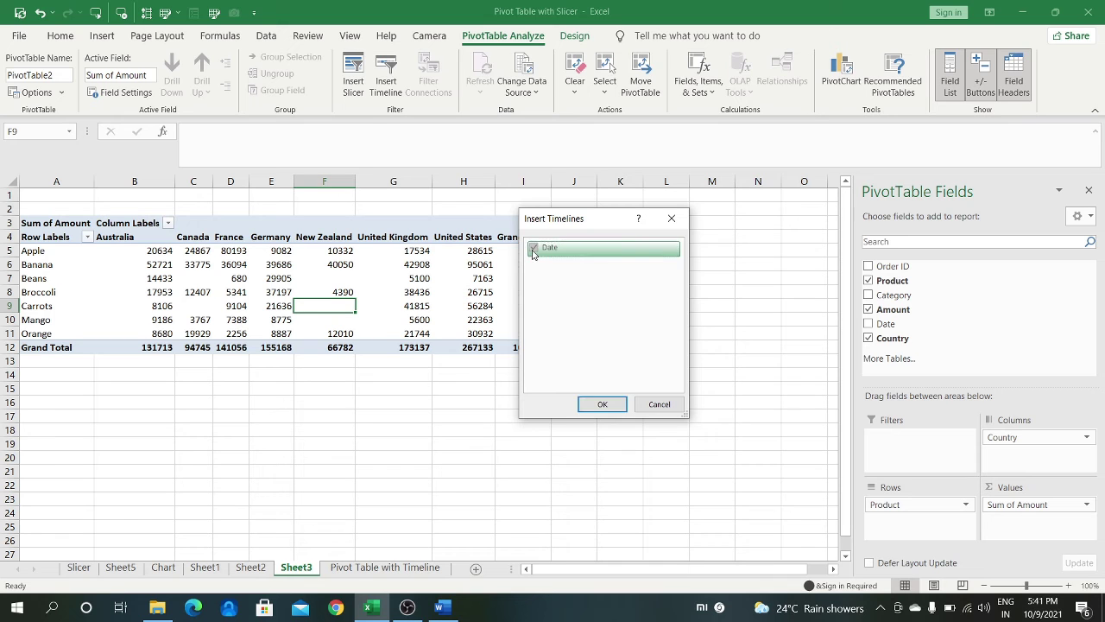
pyautogui.click(602, 404)
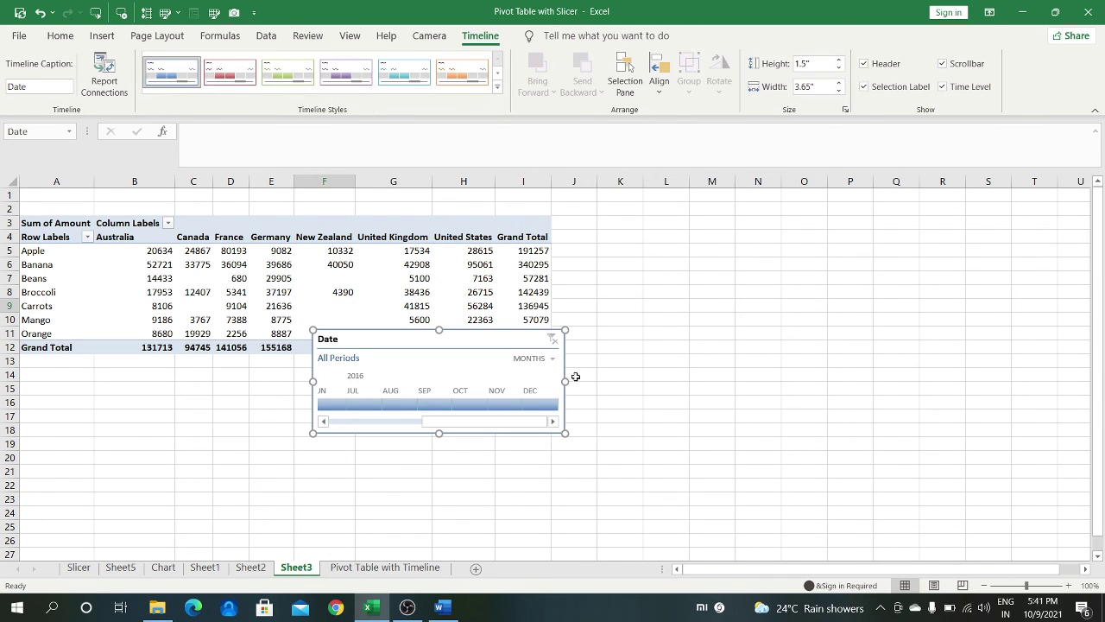
# Move the Date timeline below the pivot table and widen it to about 7.44 inches
pyautogui.moveTo(493, 340); pyautogui.dragTo(408, 409)
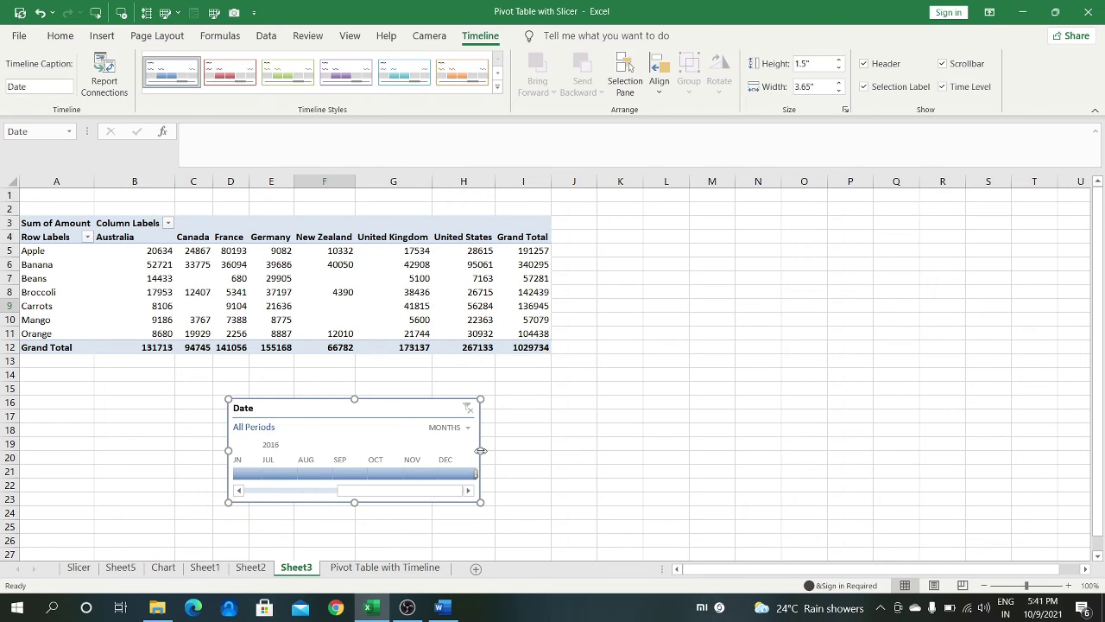
pyautogui.moveTo(481, 450); pyautogui.dragTo(750, 477)
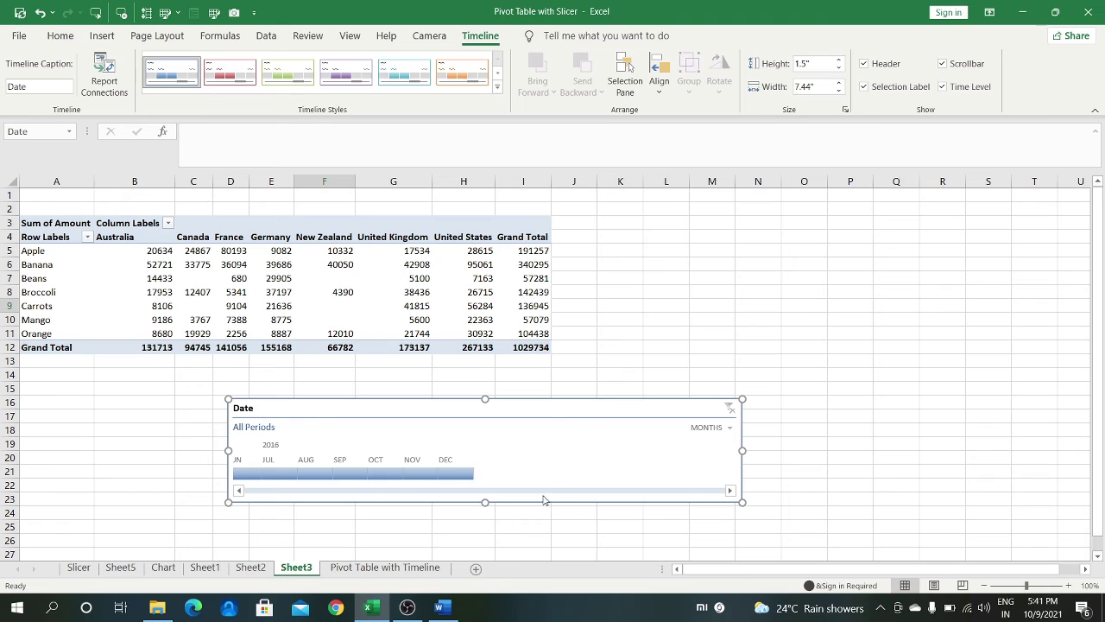
# Filter the pivot table by single months of 2016 with the Date timeline, including July, January and March, ending on May 2016
pyautogui.click(264, 476)
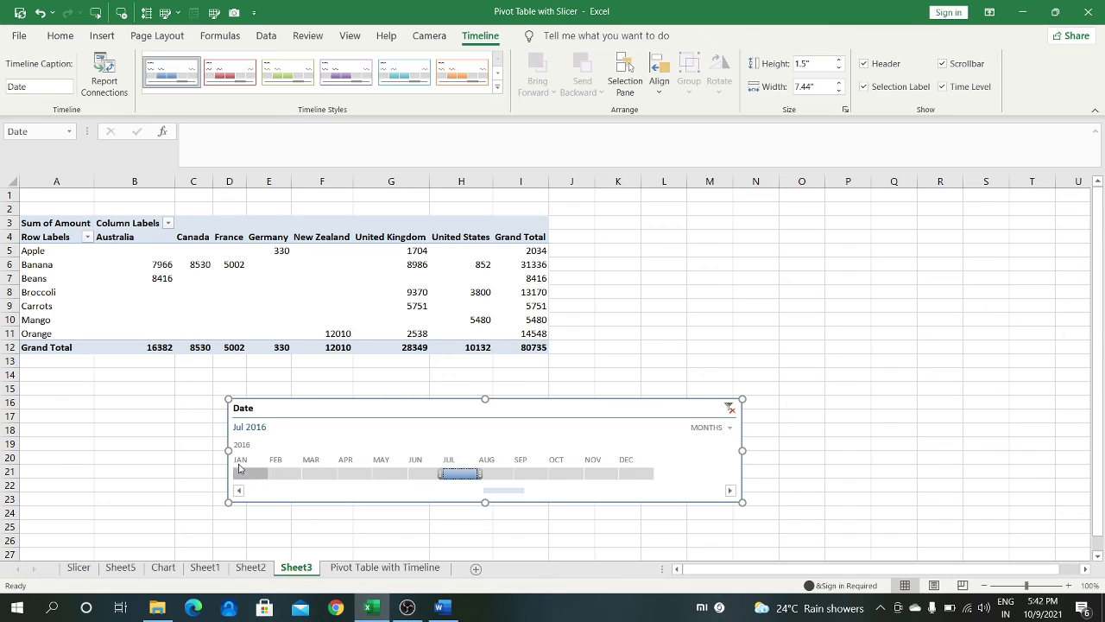
pyautogui.click(246, 475)
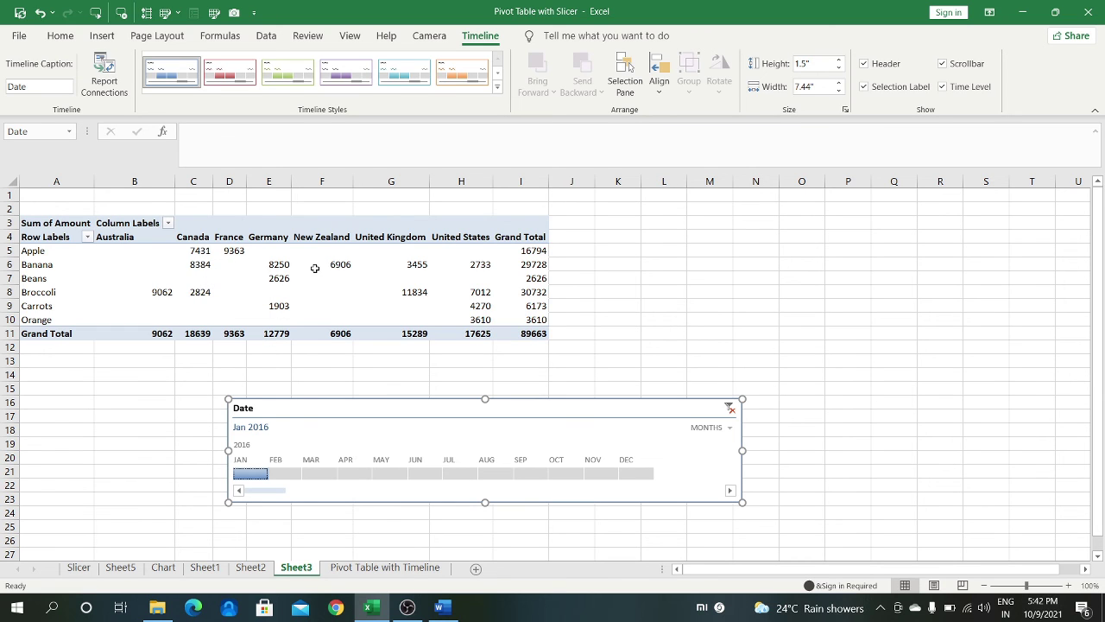
pyautogui.click(315, 475)
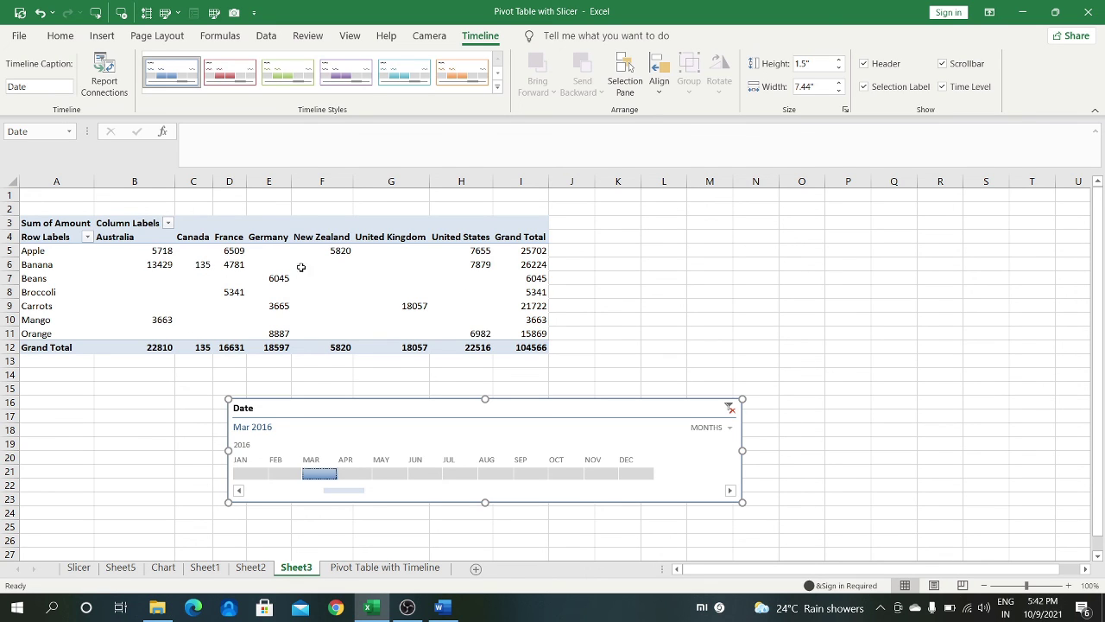
pyautogui.click(457, 475)
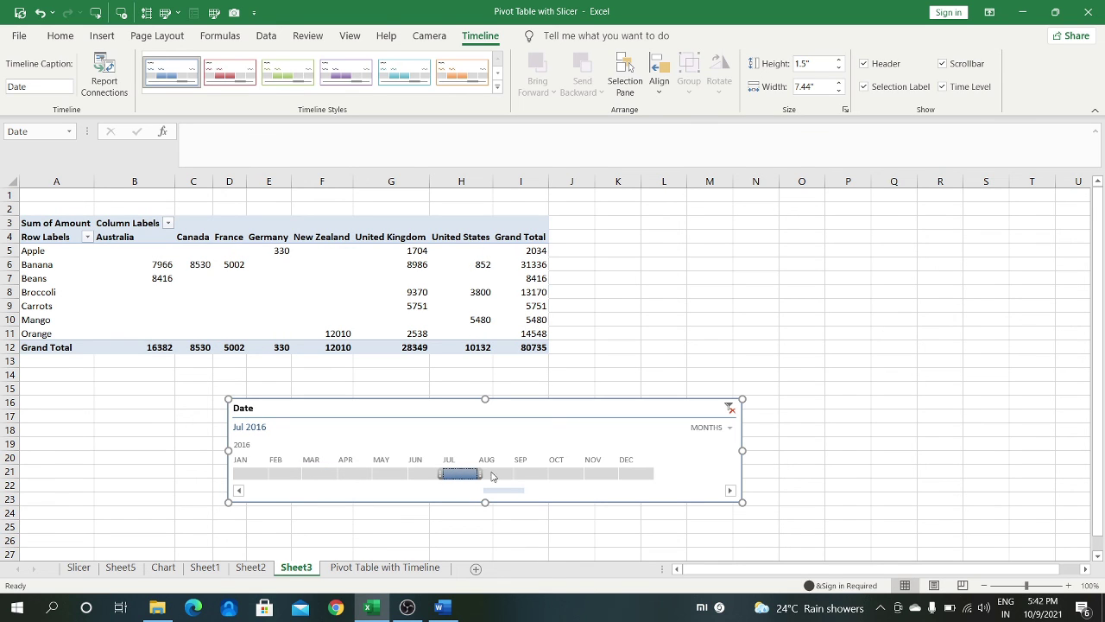
pyautogui.click(495, 475)
pyautogui.moveTo(490, 475); pyautogui.dragTo(250, 474)
pyautogui.click(353, 477)
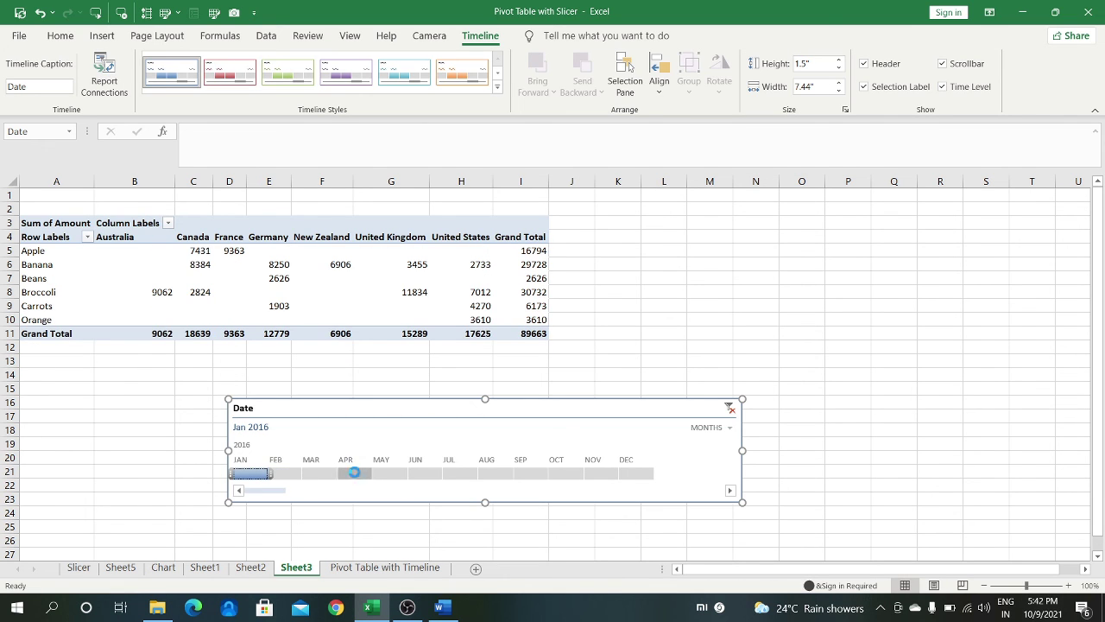
pyautogui.click(393, 475)
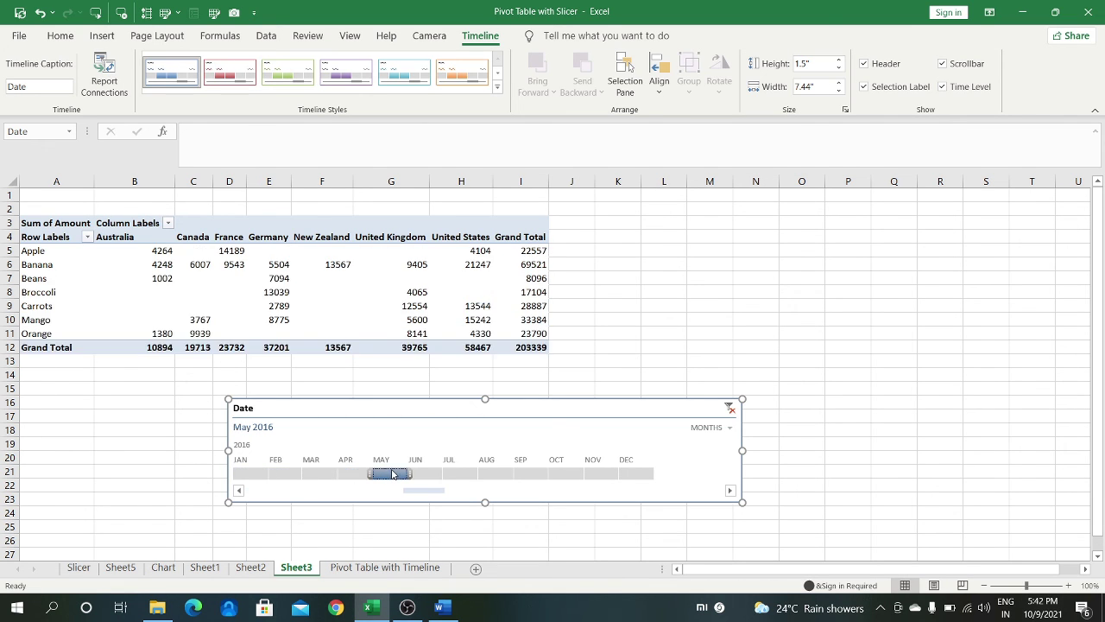